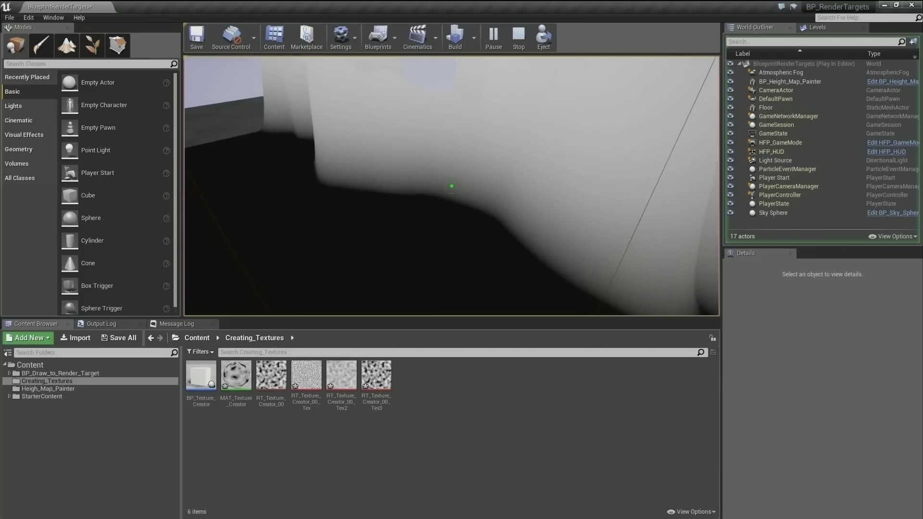
Step: Play the level, inspect the raised height-map terrain from several close viewpoints, and end the play session
{"action": "left_click_drag", "start_coordinate": [451, 186], "coordinate": [452, 186]}
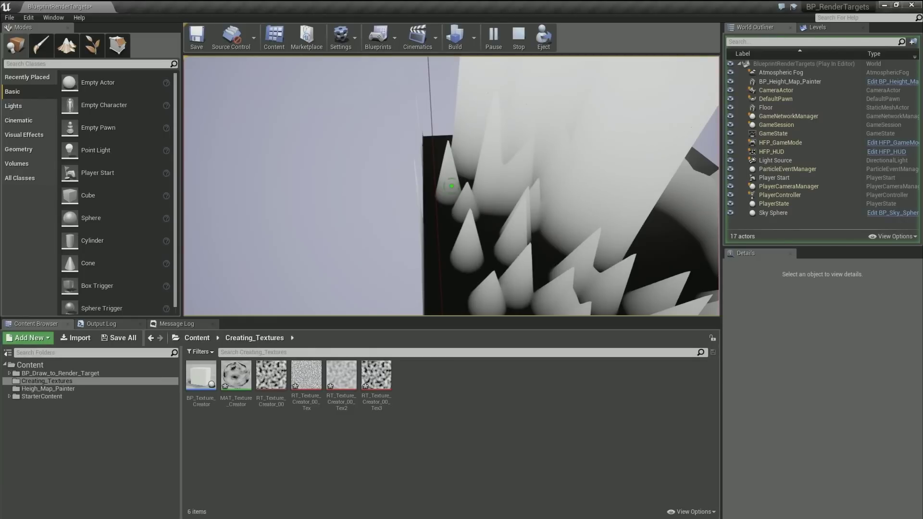
{"action": "key", "text": "Escape"}
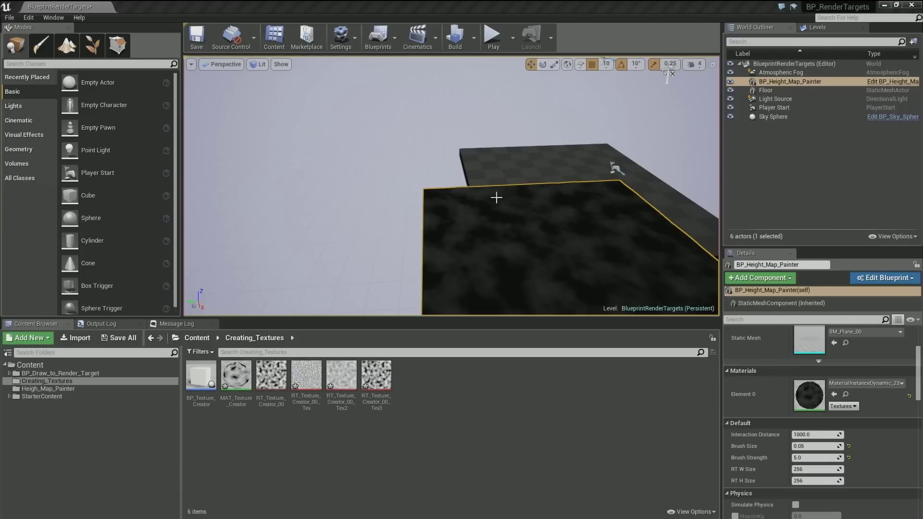
{"action": "left_click", "coordinate": [493, 44]}
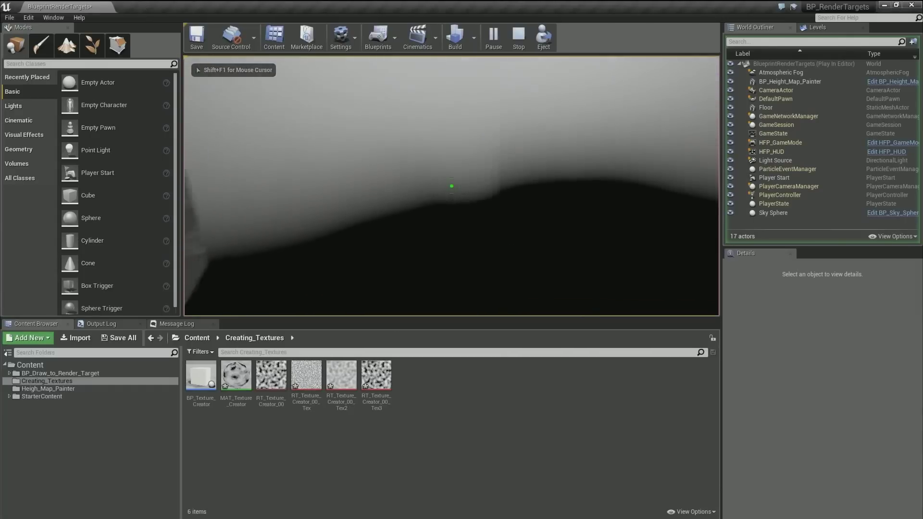
{"action": "key", "text": "s"}
{"action": "key", "text": "d"}
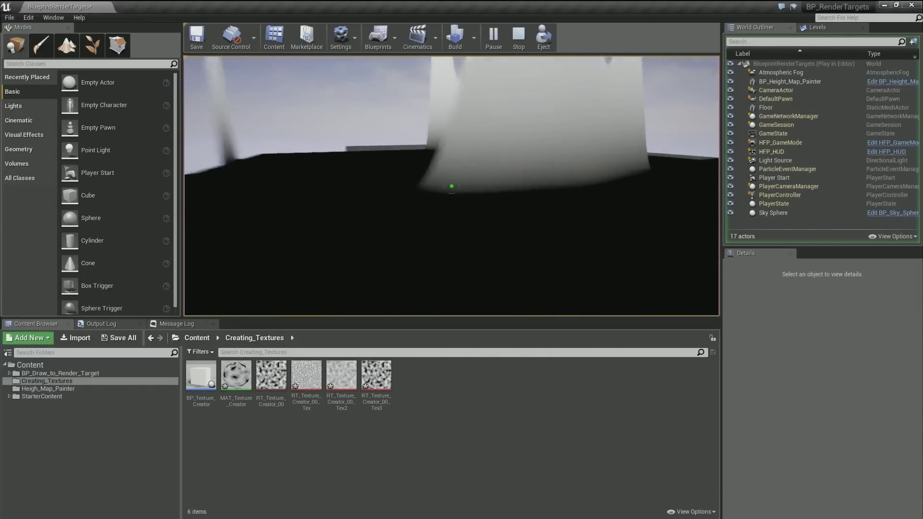
{"action": "key", "text": "w"}
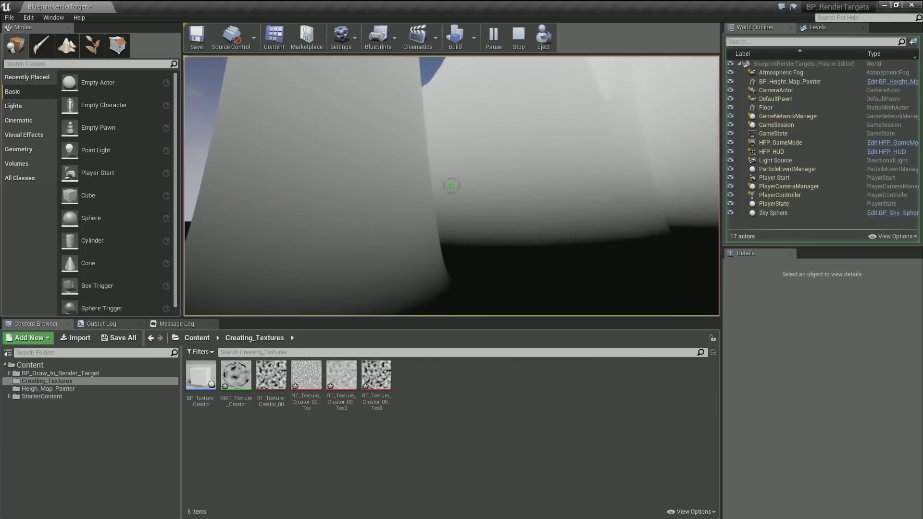
{"action": "key", "text": "w"}
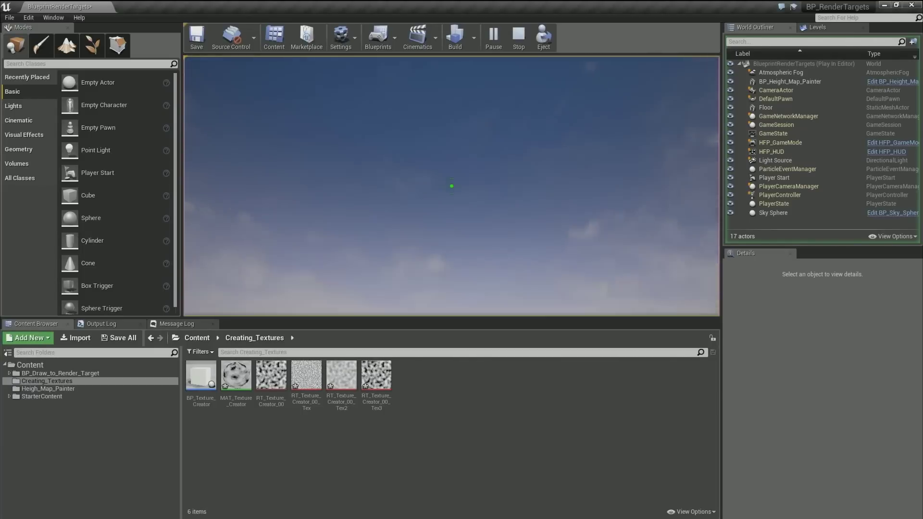
{"action": "key", "text": "w"}
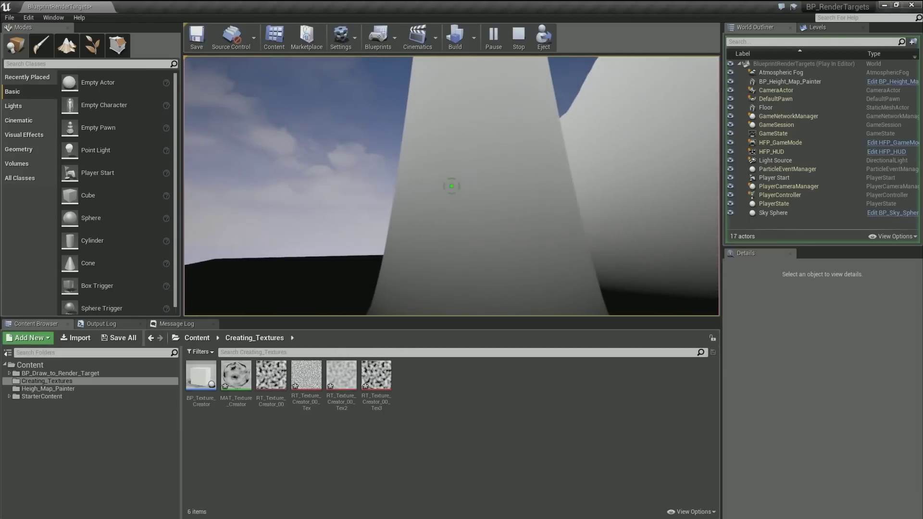
{"action": "key", "text": "Escape"}
Step: Set the Bounds Scale of BP_Height_Map_Painter to 20 and play the level to test it
{"action": "key", "text": "f"}
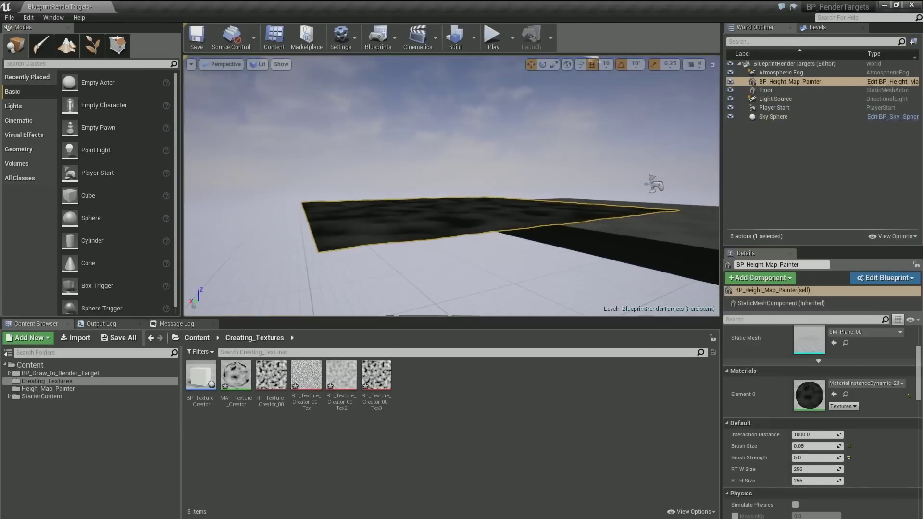
{"action": "left_click", "coordinate": [749, 319]}
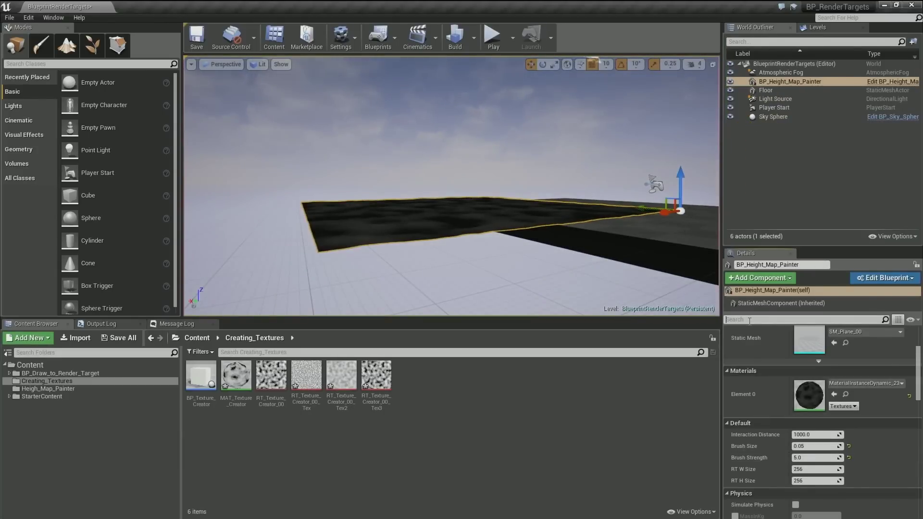
{"action": "type", "text": "bound"}
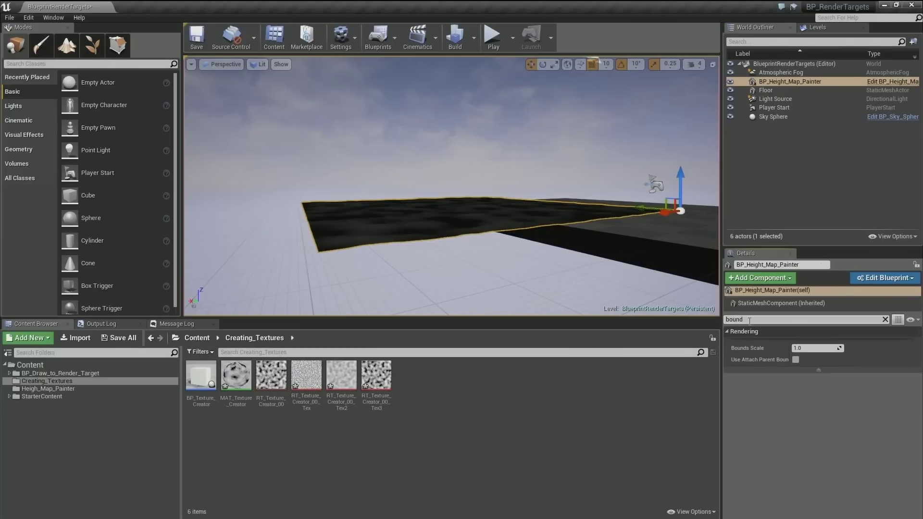
{"action": "left_click", "coordinate": [812, 347]}
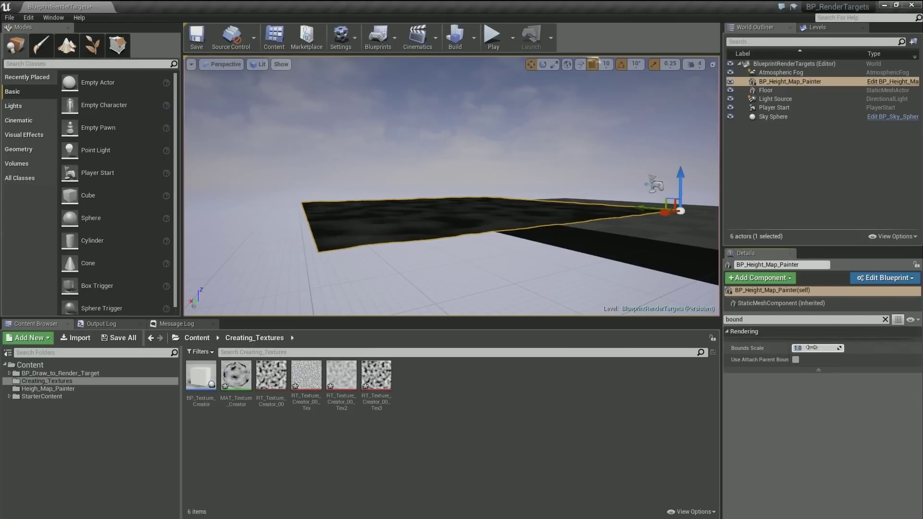
{"action": "type", "text": "20"}
{"action": "key", "text": "Return"}
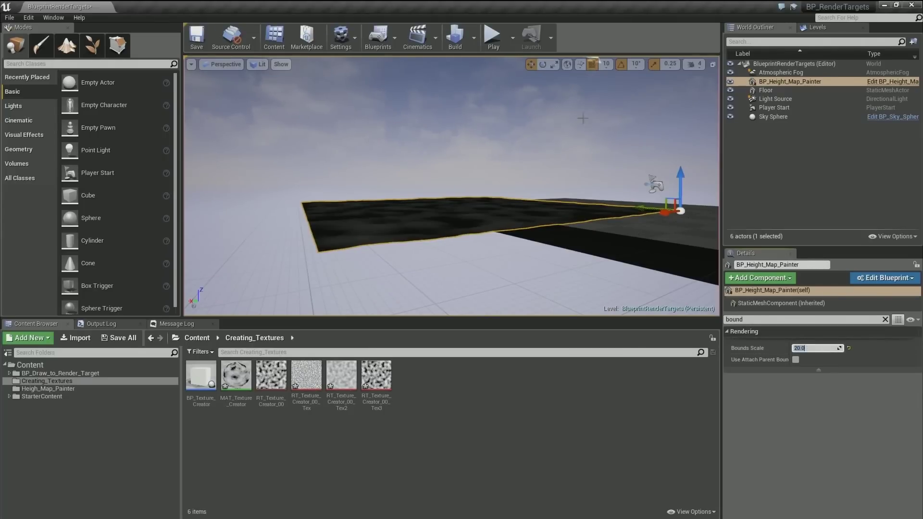
{"action": "left_click", "coordinate": [494, 38]}
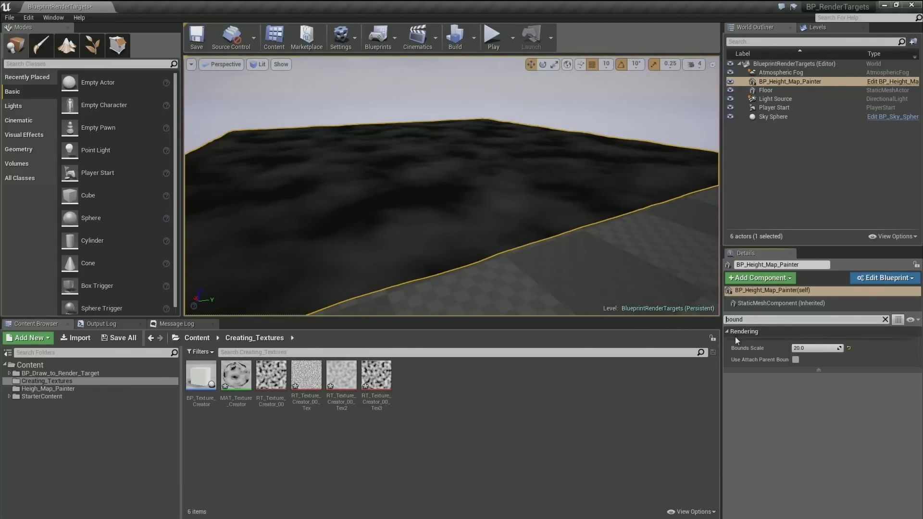
Step: Filter the actor's properties by "bound" again and set the Bounds Scale to 1
{"action": "left_click_drag", "start_coordinate": [745, 320], "coordinate": [701, 317]}
{"action": "key", "text": "BackSpace"}
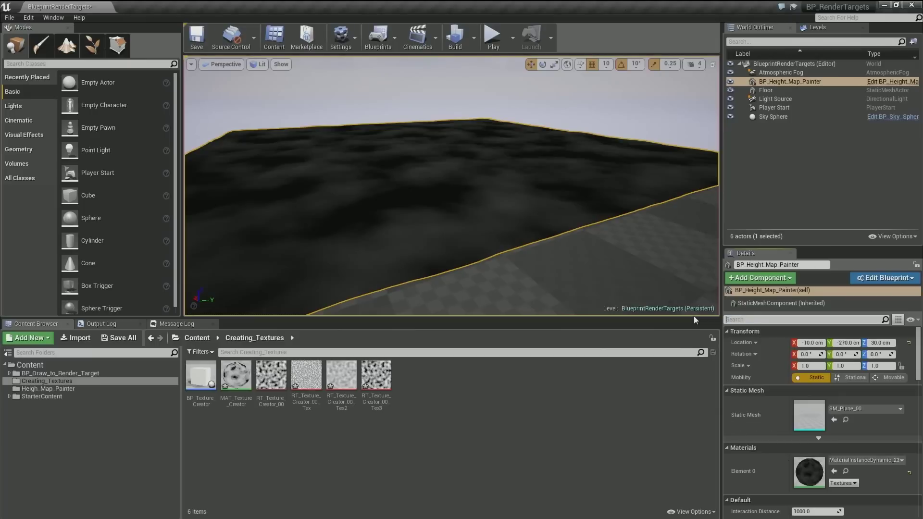
{"action": "type", "text": "bound"}
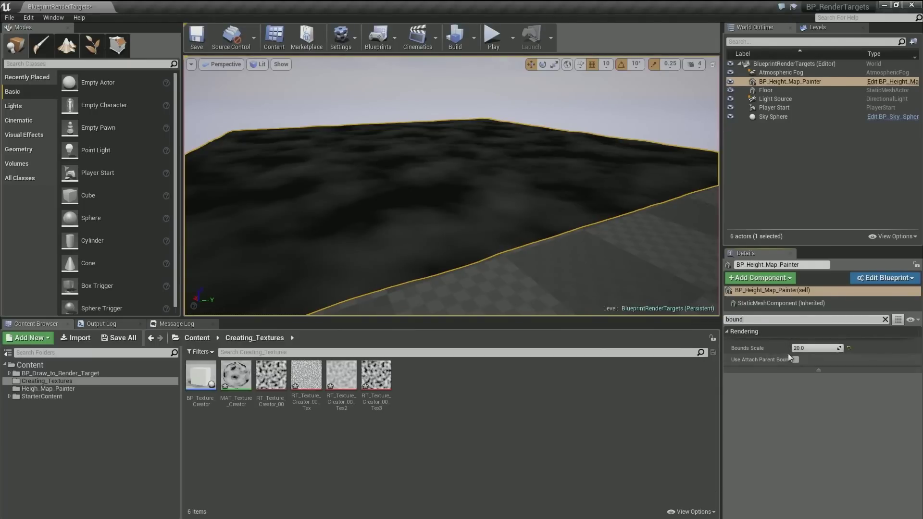
{"action": "left_click", "coordinate": [801, 348]}
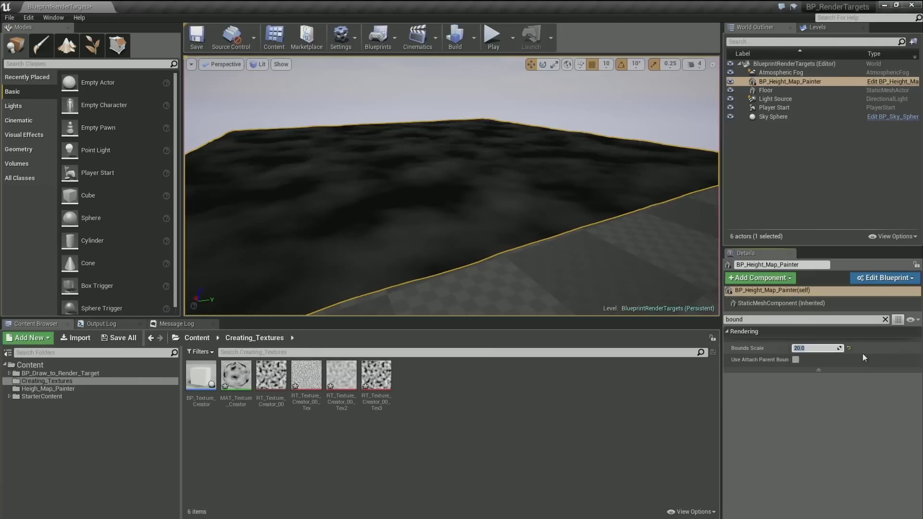
{"action": "type", "text": "1"}
{"action": "key", "text": "Return"}
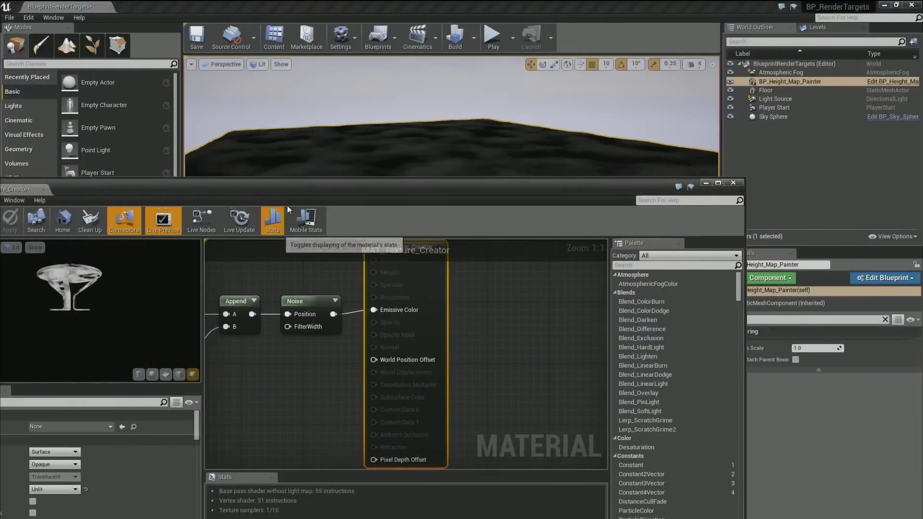
Step: Reopen the MAT_Texture_Creator material to view its node graph, and close it
{"action": "left_click", "coordinate": [732, 184]}
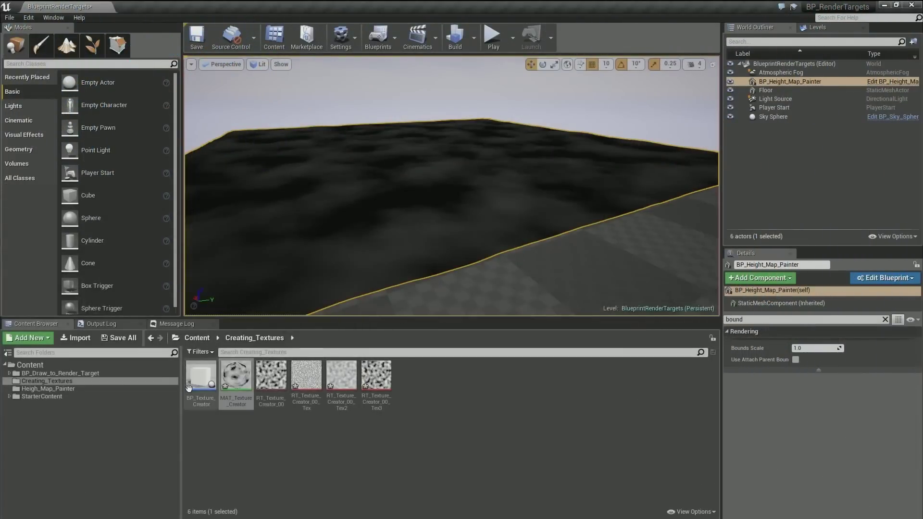
{"action": "double_click", "coordinate": [229, 385]}
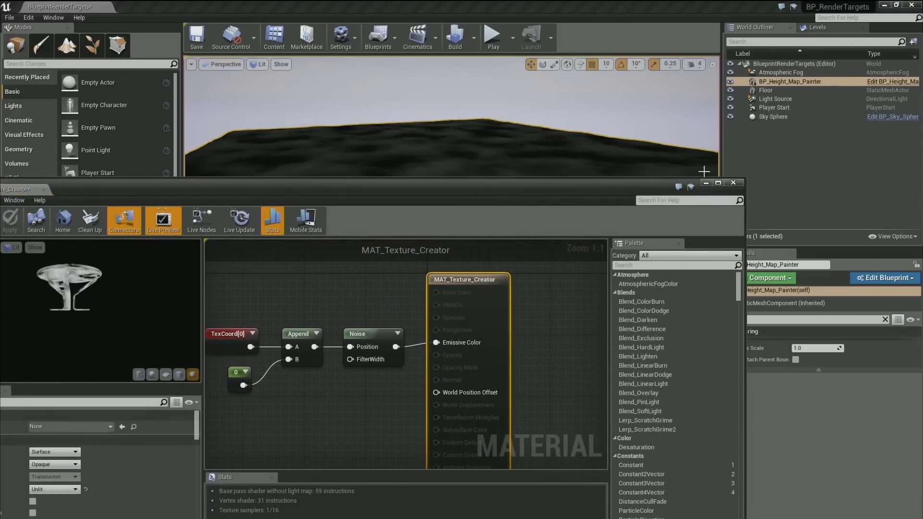
{"action": "left_click", "coordinate": [734, 183]}
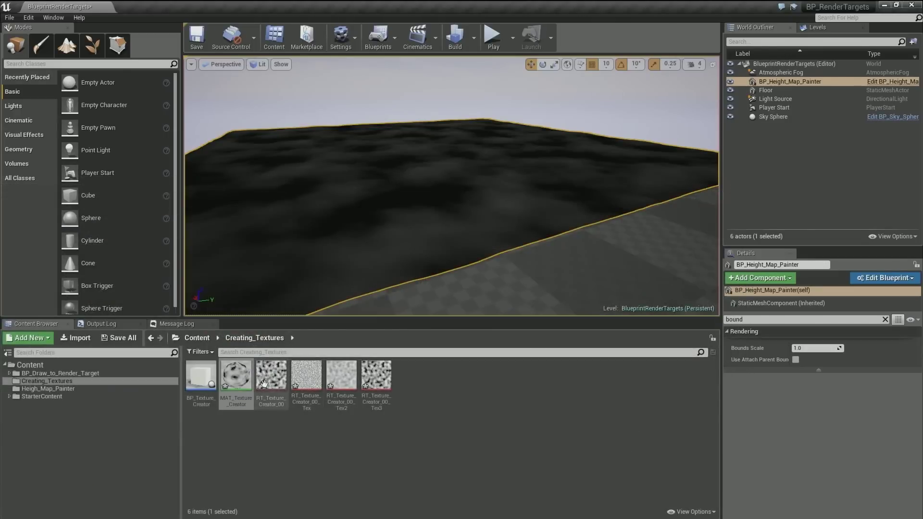
Step: Open the BP_Height_Map_Painter blueprint from the Heigh_Map_Painter folder, view the Apply Damage section of its event graph, and close it
{"action": "mouse_move", "coordinate": [213, 385]}
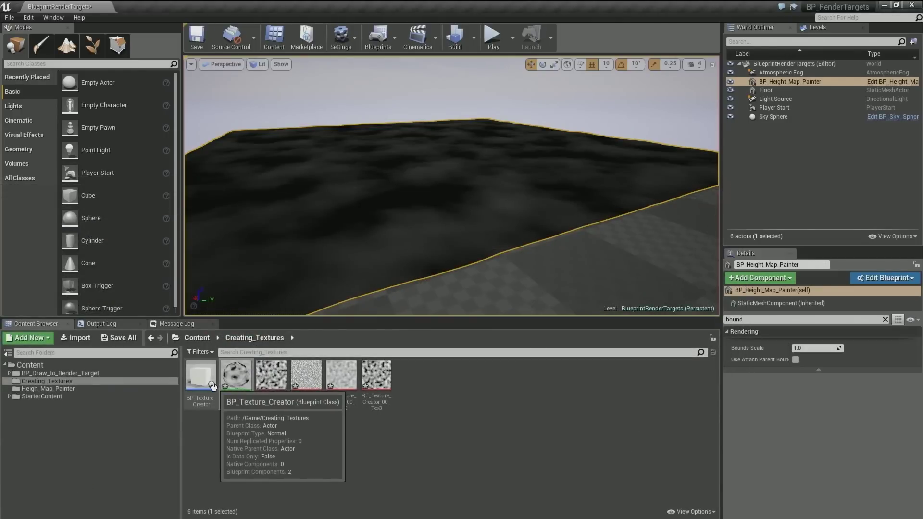
{"action": "left_click", "coordinate": [61, 395]}
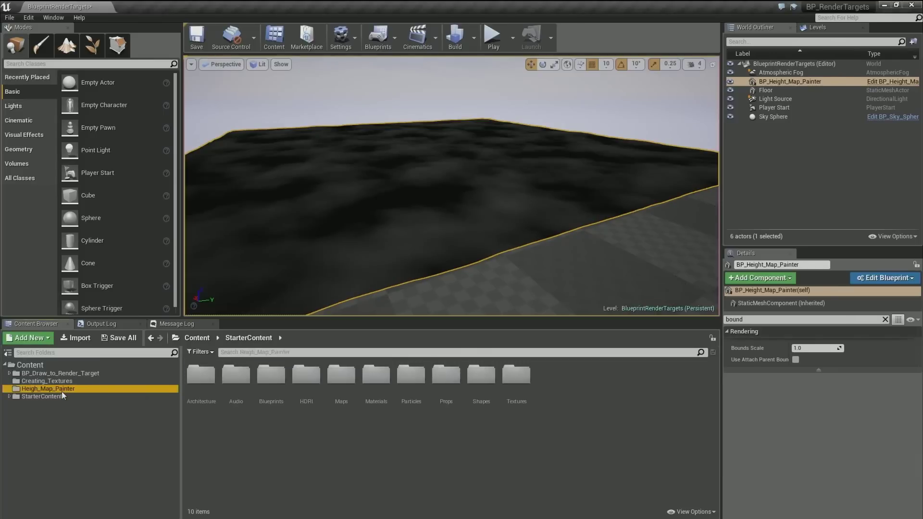
{"action": "left_click", "coordinate": [61, 392]}
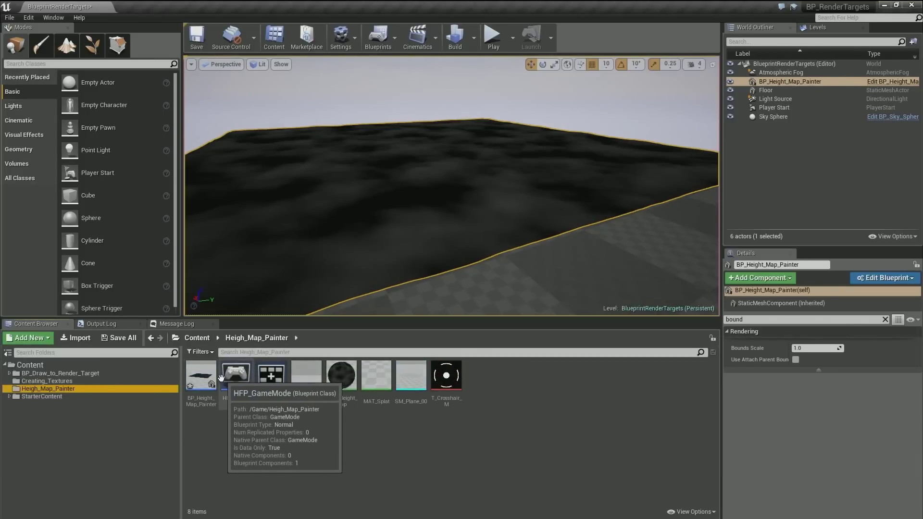
{"action": "mouse_move", "coordinate": [210, 390]}
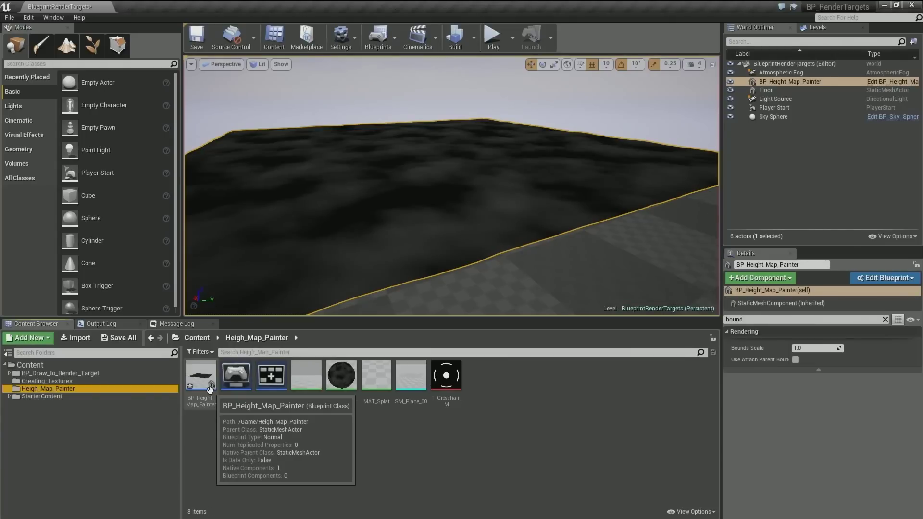
{"action": "double_click", "coordinate": [210, 389]}
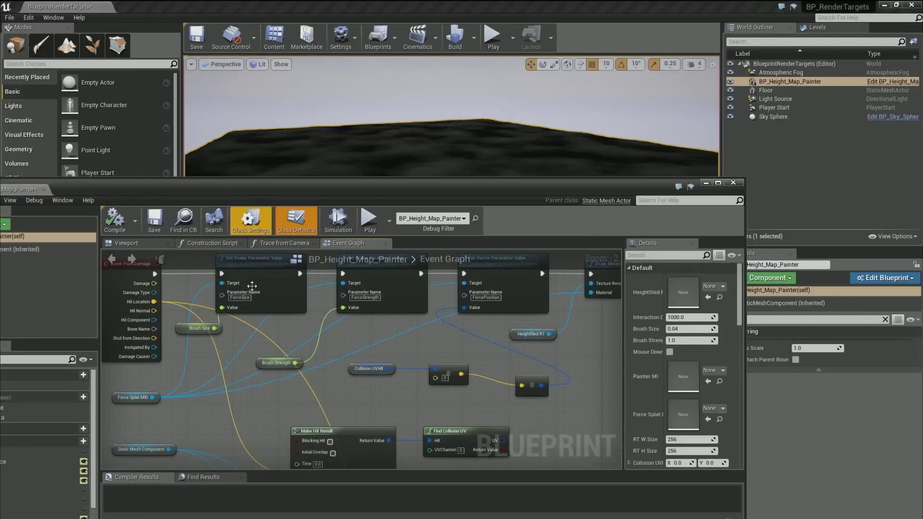
{"action": "scroll", "coordinate": [246, 339], "scroll_direction": "down", "scroll_amount": 3}
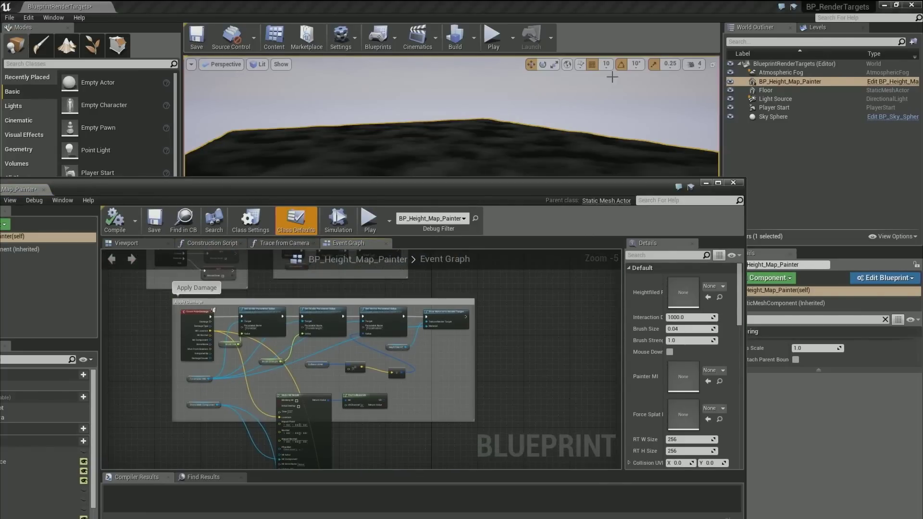
{"action": "left_click", "coordinate": [733, 184]}
Step: Open MAT_Height_Map, inspect the Heightfield parameter and locate its texture asset in the project, and close the material
{"action": "double_click", "coordinate": [343, 382]}
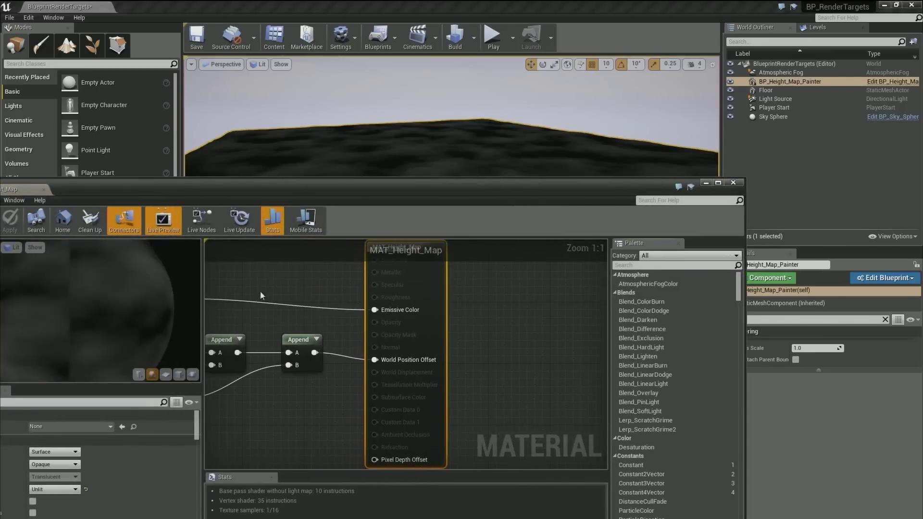
{"action": "right_click_drag", "start_coordinate": [261, 290], "coordinate": [497, 336]}
{"action": "left_click", "coordinate": [267, 323]}
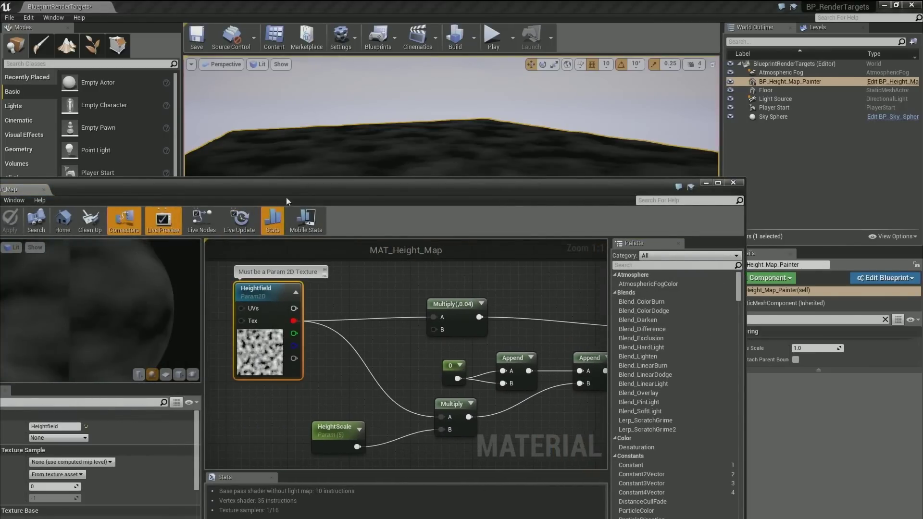
{"action": "left_click_drag", "start_coordinate": [293, 189], "coordinate": [336, 85]}
{"action": "scroll", "coordinate": [140, 347], "scroll_direction": "down", "scroll_amount": 3}
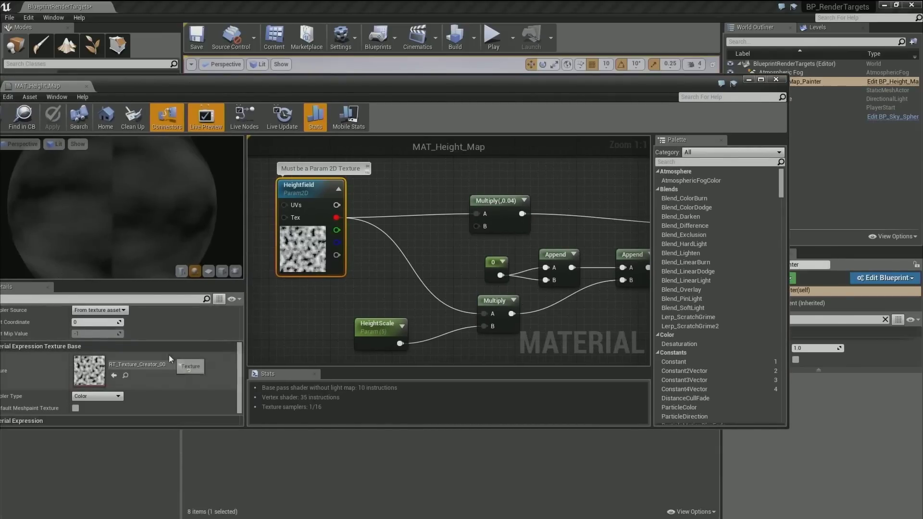
{"action": "left_click", "coordinate": [126, 376]}
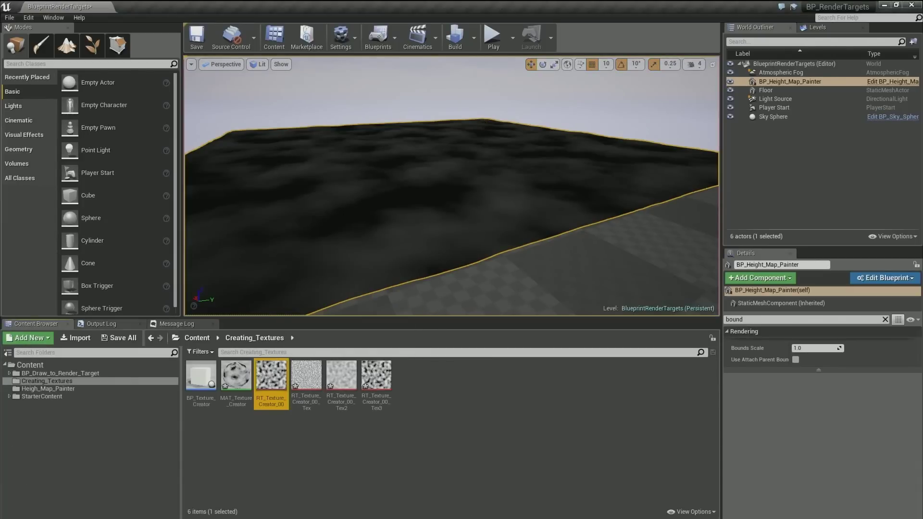
{"action": "key", "text": "alt+Tab"}
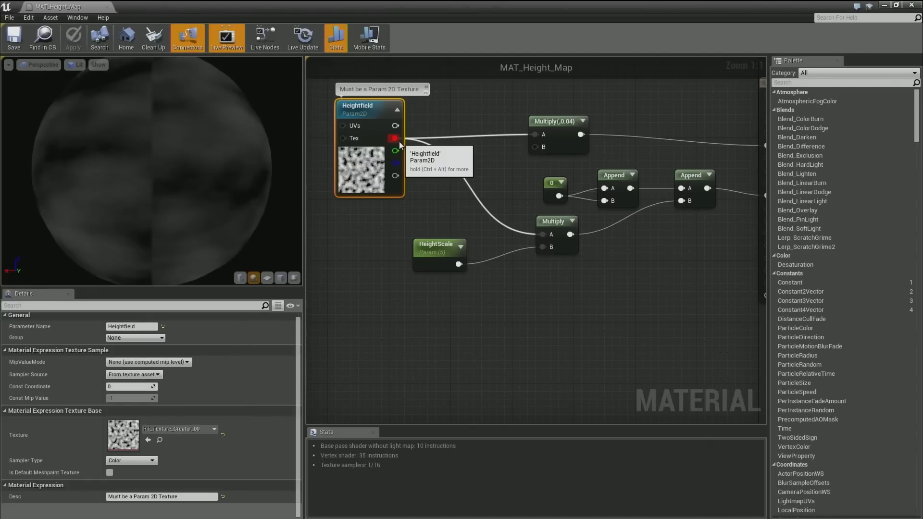
{"action": "left_click", "coordinate": [911, 5]}
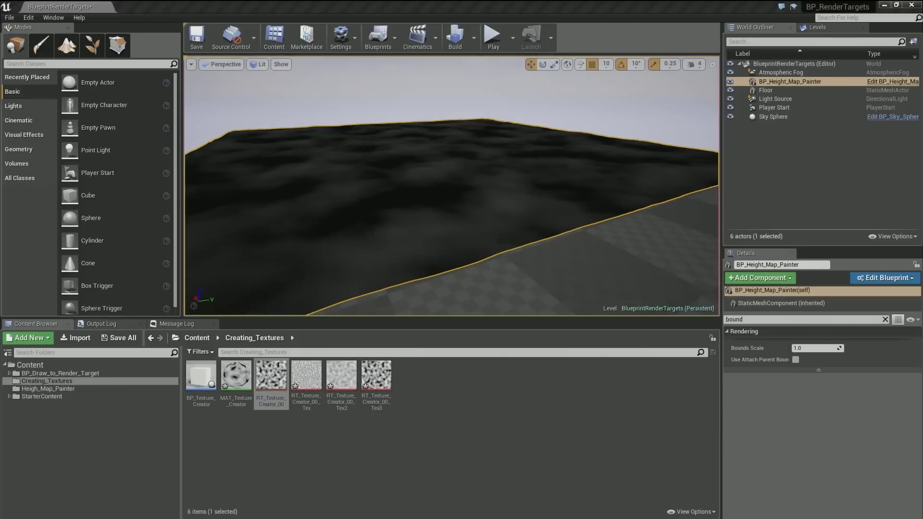
Step: Look through the Creating_Textures folder and show the contents of the Heigh_Map_Painter folder
{"action": "left_click", "coordinate": [86, 374]}
{"action": "left_click", "coordinate": [59, 388]}
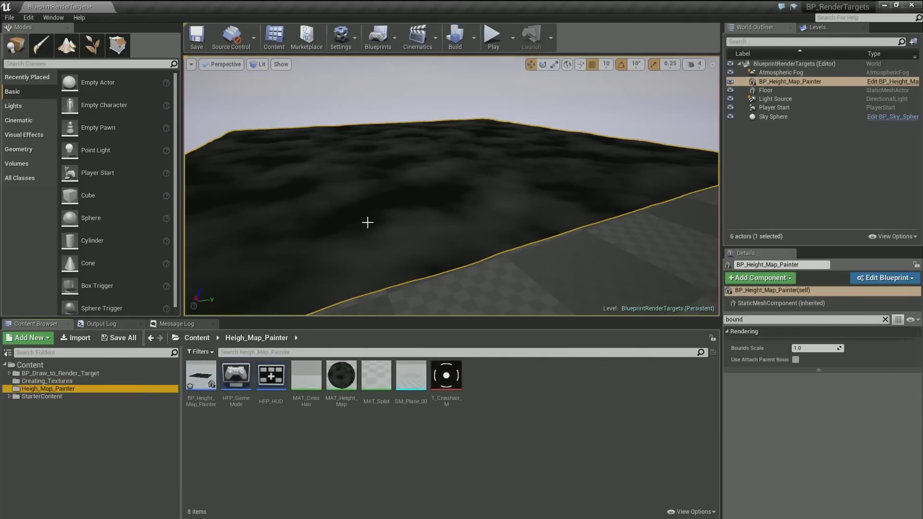
{"action": "left_click", "coordinate": [70, 381]}
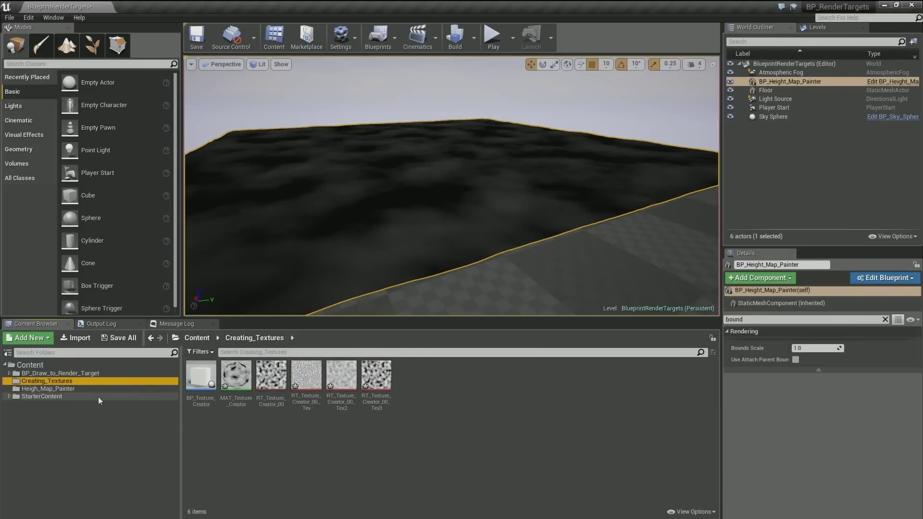
{"action": "left_click", "coordinate": [85, 389]}
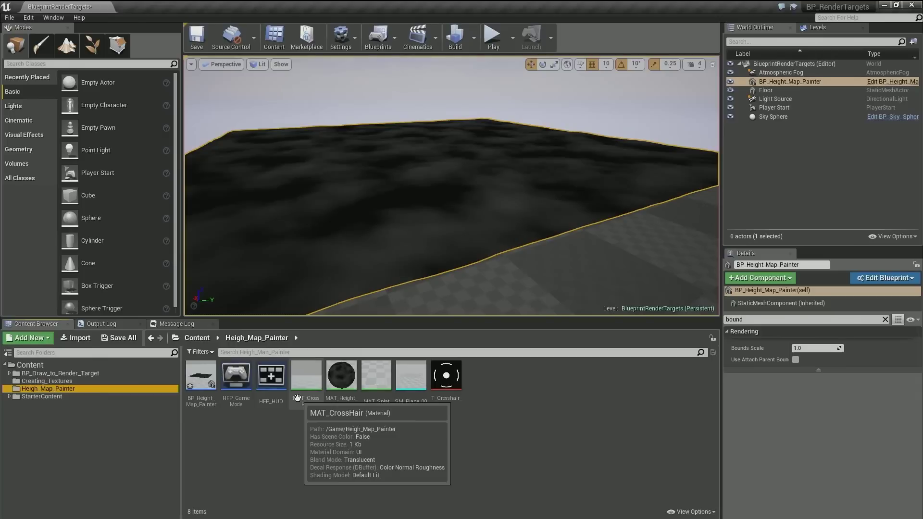
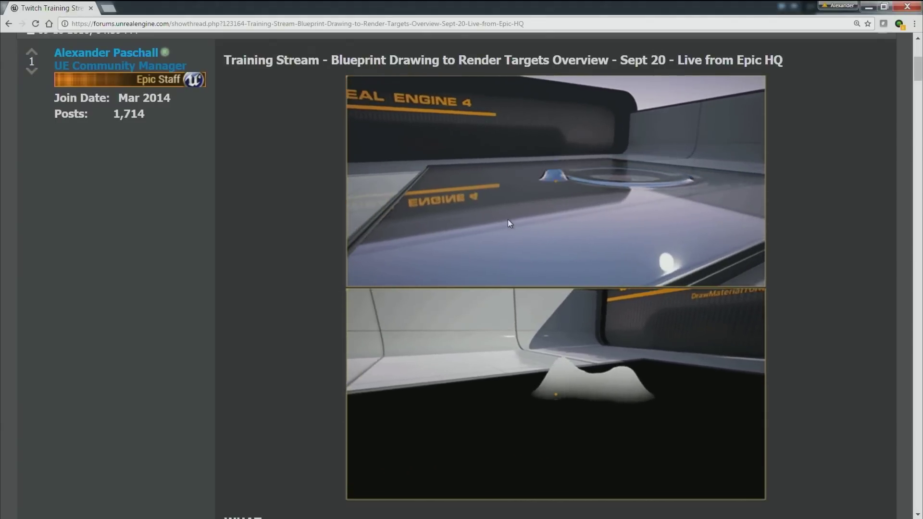
Step: Look through the forum thread's opening announcement and the whiteboard drawing example in post #3
{"action": "scroll", "coordinate": [507, 219], "scroll_direction": "down", "scroll_amount": 20}
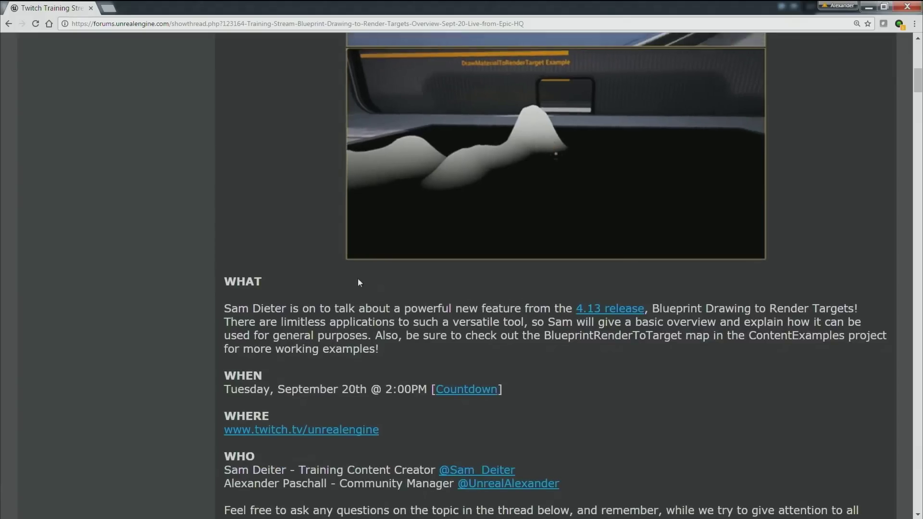
{"action": "scroll", "coordinate": [689, 301], "scroll_direction": "down", "scroll_amount": 4}
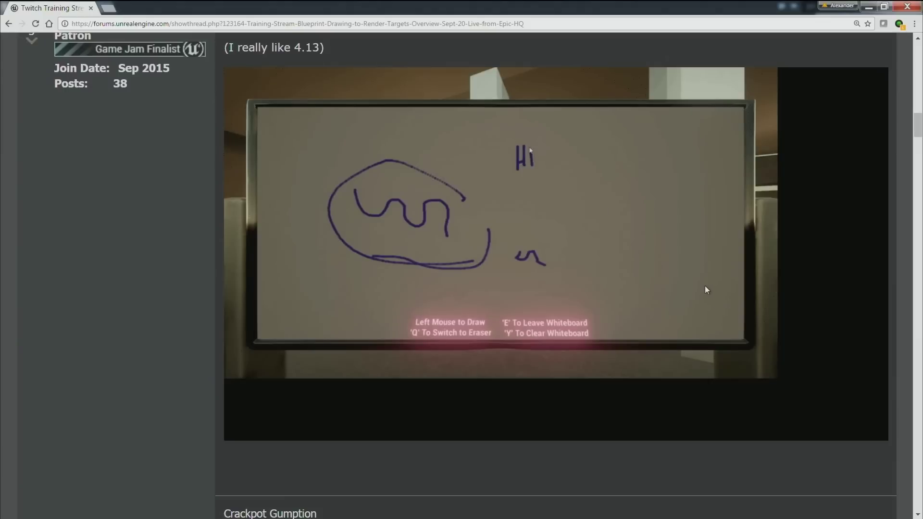
{"action": "scroll", "coordinate": [702, 289], "scroll_direction": "up", "scroll_amount": 3}
{"action": "scroll", "coordinate": [717, 298], "scroll_direction": "down", "scroll_amount": 2}
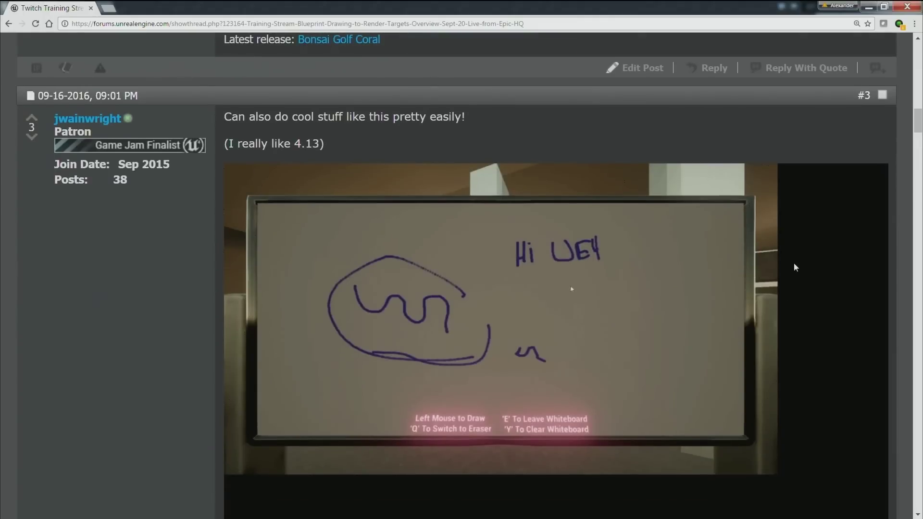
{"action": "scroll", "coordinate": [796, 269], "scroll_direction": "down", "scroll_amount": 1}
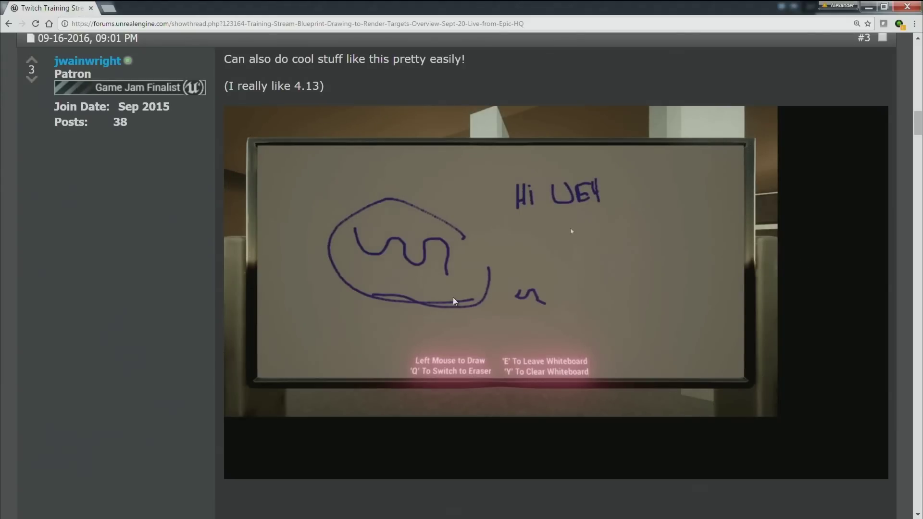
{"action": "scroll", "coordinate": [472, 304], "scroll_direction": "down", "scroll_amount": 6}
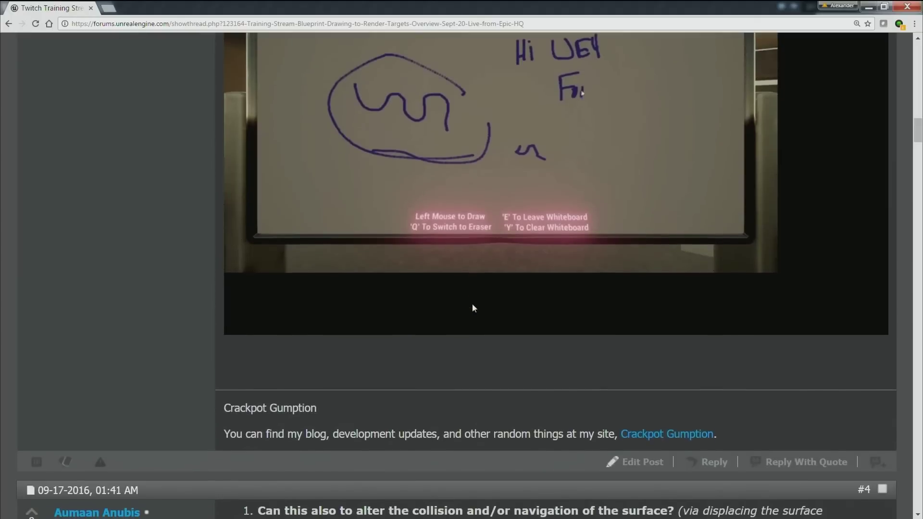
Step: Review the thread's questions on collision and render target formats and the rain-on-screen example, and return to the Unreal editor
{"action": "scroll", "coordinate": [497, 320], "scroll_direction": "down", "scroll_amount": 20}
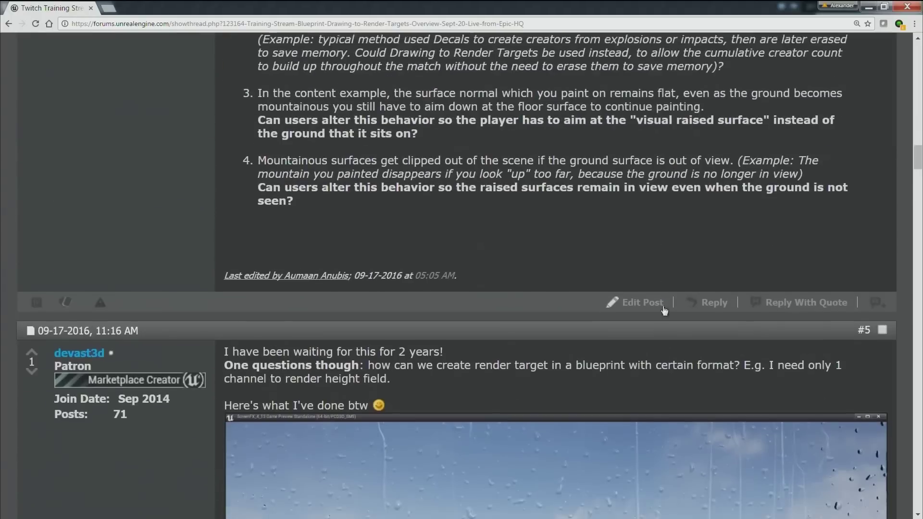
{"action": "scroll", "coordinate": [674, 316], "scroll_direction": "up", "scroll_amount": 4}
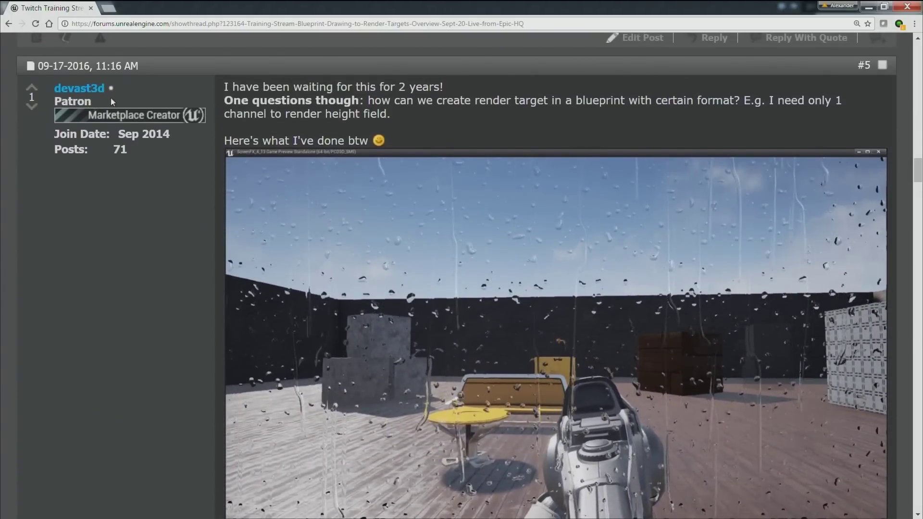
{"action": "scroll", "coordinate": [728, 303], "scroll_direction": "down", "scroll_amount": 1}
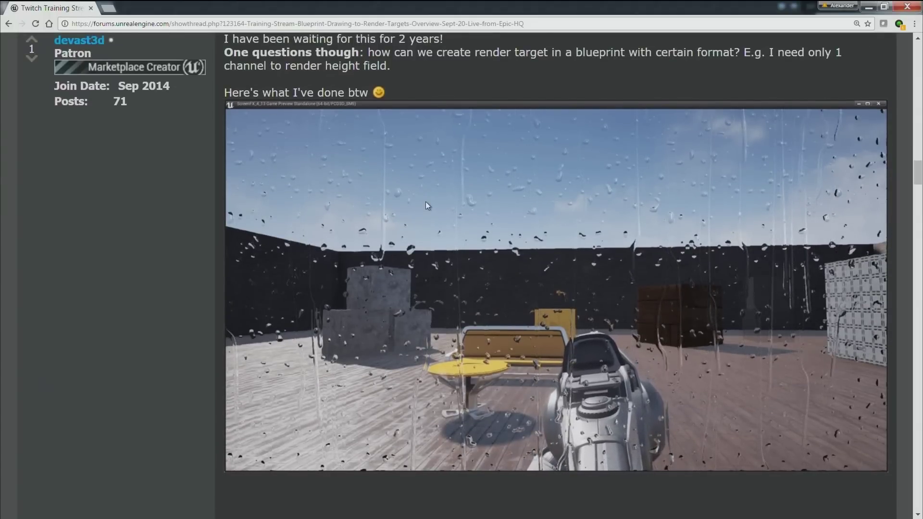
{"action": "scroll", "coordinate": [668, 249], "scroll_direction": "down", "scroll_amount": 15}
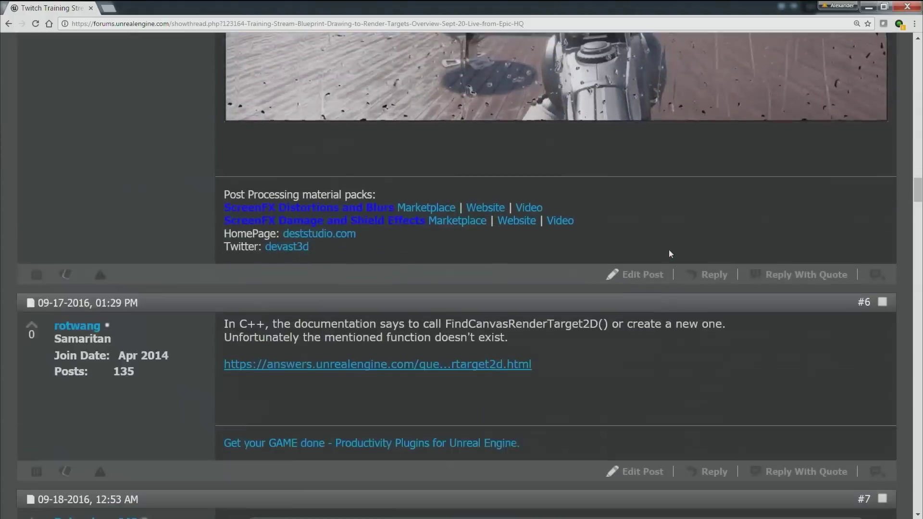
{"action": "scroll", "coordinate": [670, 249], "scroll_direction": "down", "scroll_amount": 20}
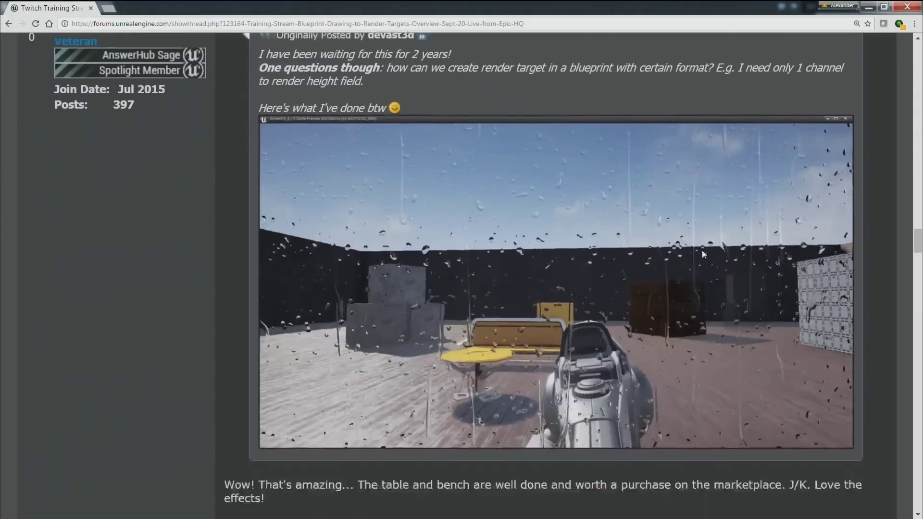
{"action": "scroll", "coordinate": [705, 253], "scroll_direction": "down", "scroll_amount": 13}
{"action": "scroll", "coordinate": [699, 261], "scroll_direction": "up", "scroll_amount": 12}
{"action": "scroll", "coordinate": [574, 230], "scroll_direction": "up", "scroll_amount": 20}
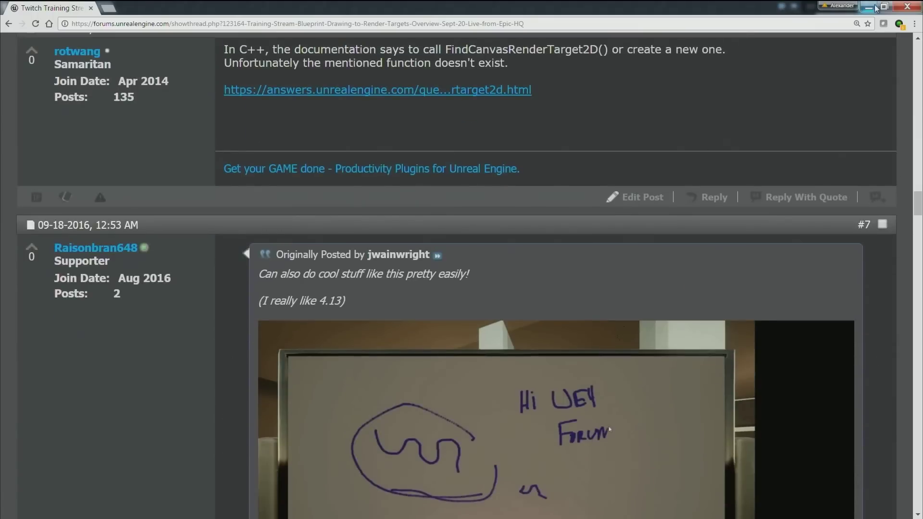
{"action": "left_click", "coordinate": [905, 8]}
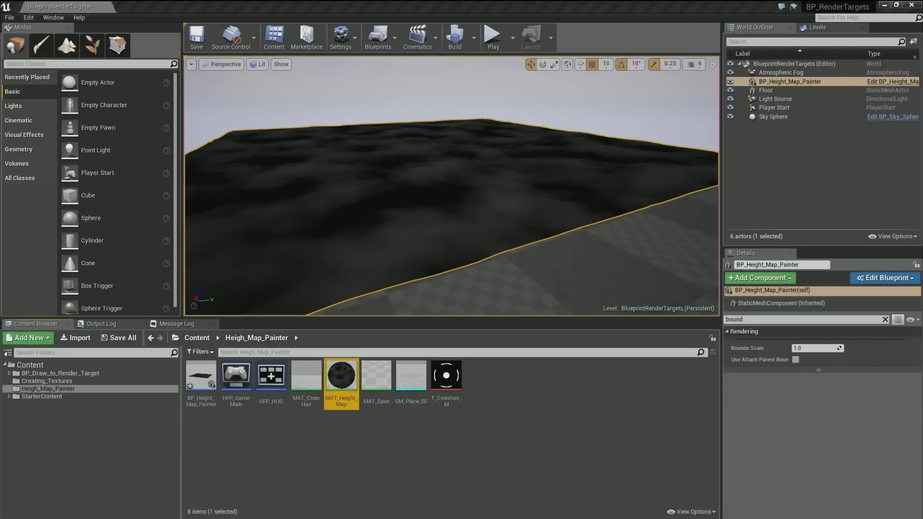
Step: Run the level briefly in play mode and stop it
{"action": "left_click", "coordinate": [512, 129]}
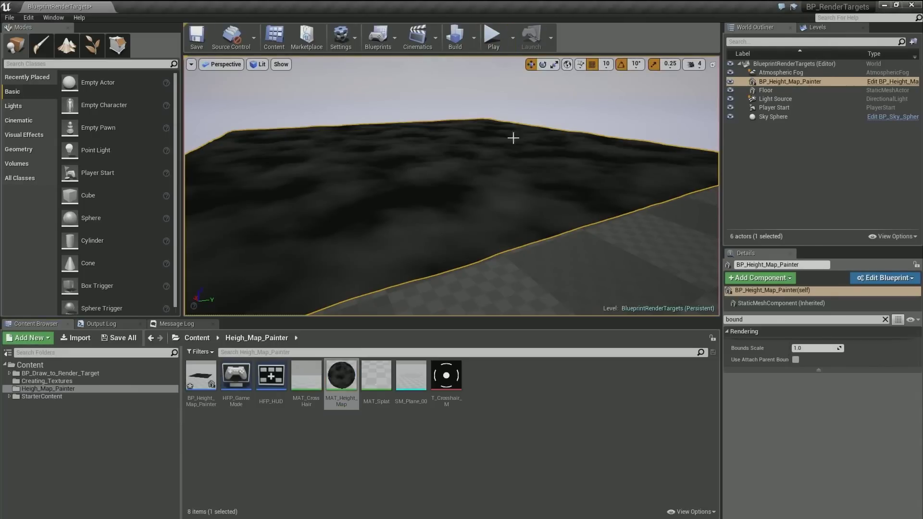
{"action": "left_click", "coordinate": [492, 36]}
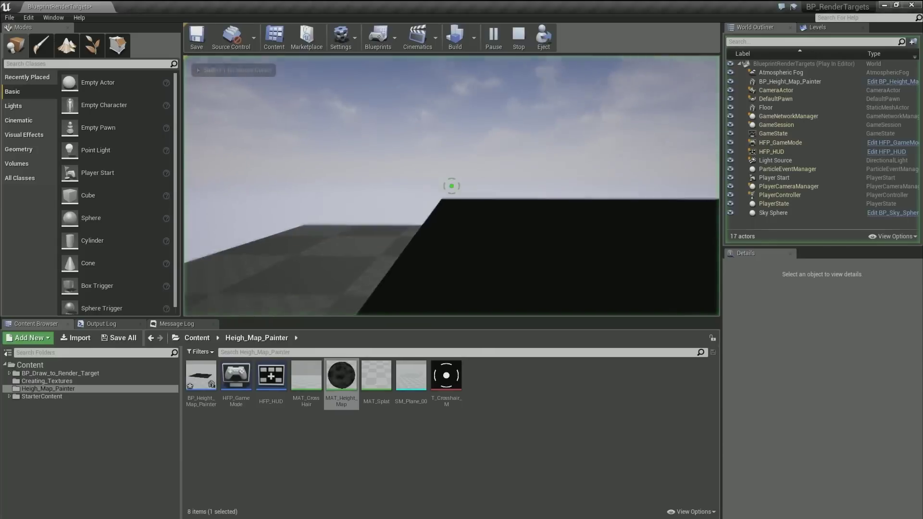
{"action": "key", "text": "Escape"}
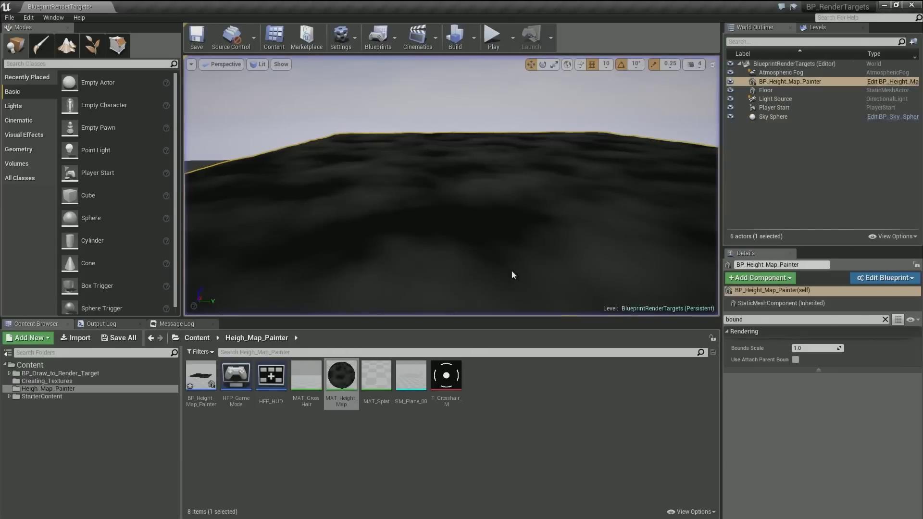
Step: Clear the details filter for BP_Height_Map_Painter and set its Brush Strength to 0.05
{"action": "left_click", "coordinate": [885, 320]}
{"action": "scroll", "coordinate": [828, 436], "scroll_direction": "down", "scroll_amount": 5}
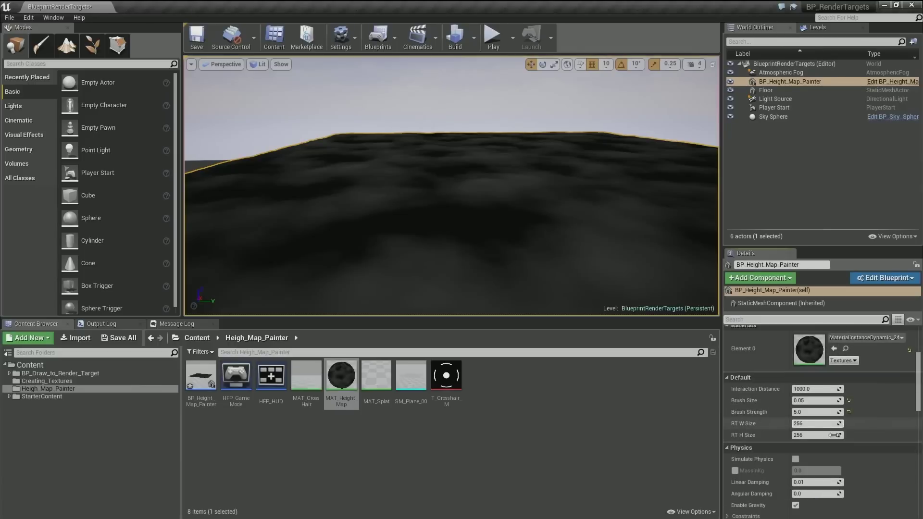
{"action": "left_click", "coordinate": [827, 411]}
{"action": "type", "text": ".05"}
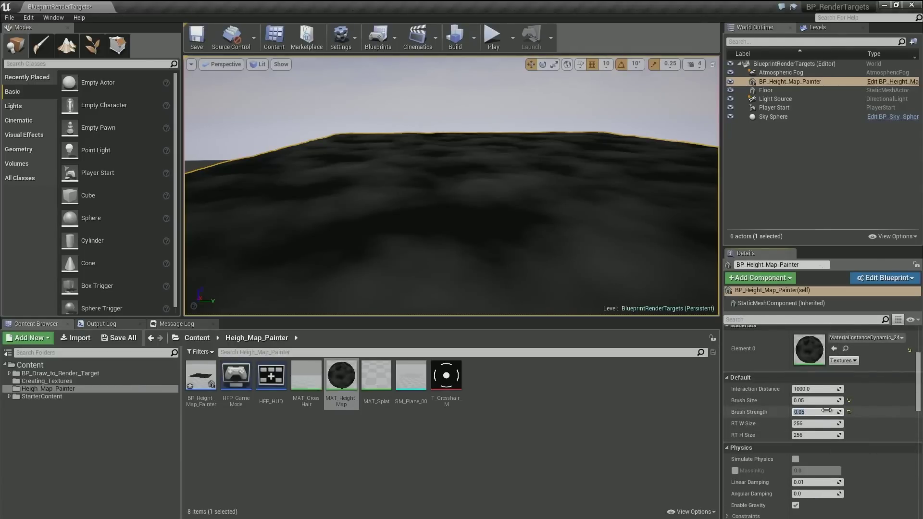
{"action": "key", "text": "Return"}
Step: Play the level, test painting on the height map surface with the new brush strength, and end the play session
{"action": "left_click", "coordinate": [493, 37]}
{"action": "left_click", "coordinate": [500, 153]}
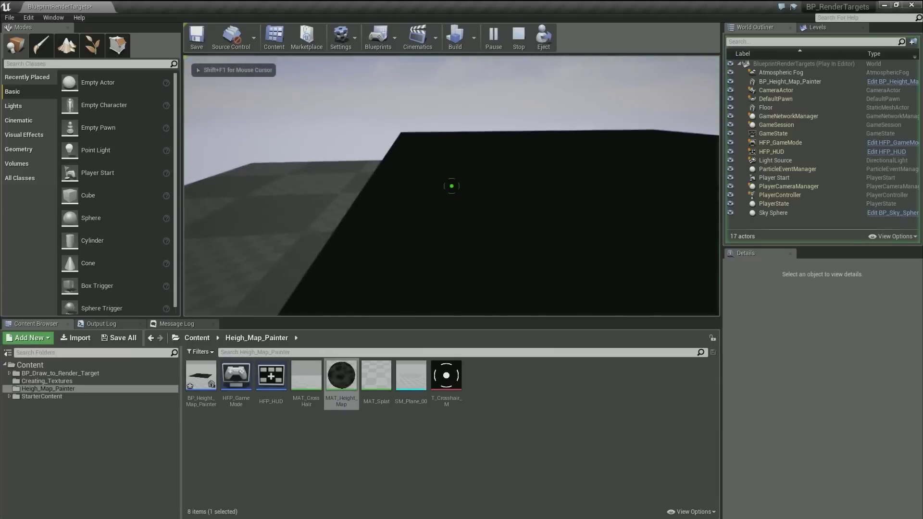
{"action": "left_click_drag", "start_coordinate": [452, 186], "coordinate": [452, 186]}
{"action": "key", "text": "Escape"}
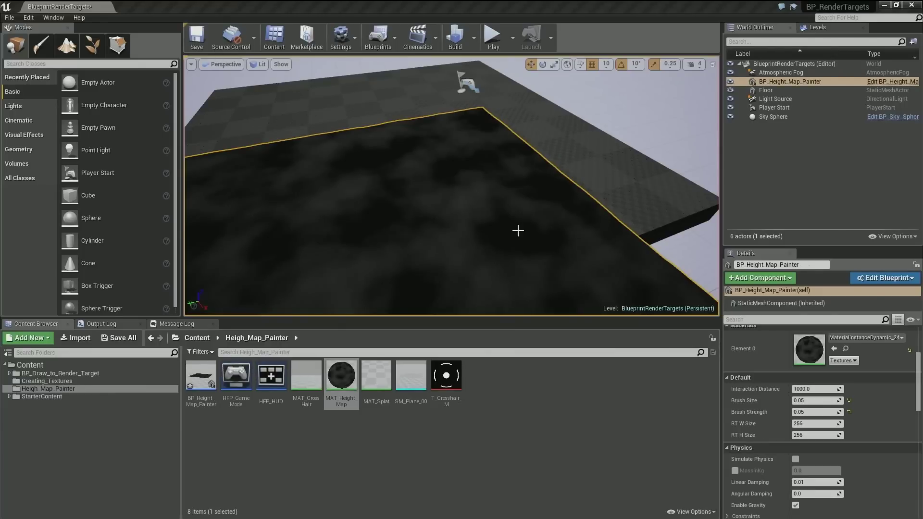
{"action": "scroll", "coordinate": [498, 250], "scroll_direction": "up", "scroll_amount": 2}
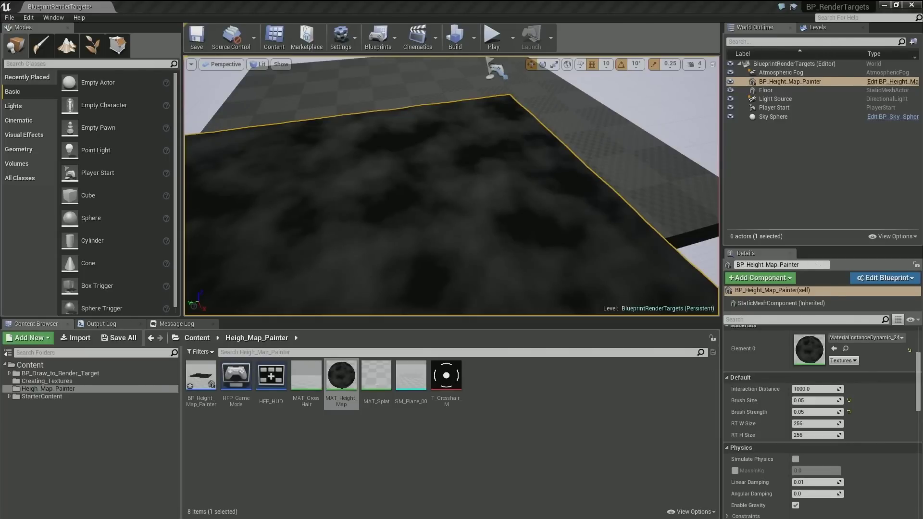
Step: Switch to the forum thread in the browser and view the reply showing the Begin and End Draw Canvas to Render Target nodes
{"action": "left_click_drag", "start_coordinate": [0, 44], "coordinate": [320, 1]}
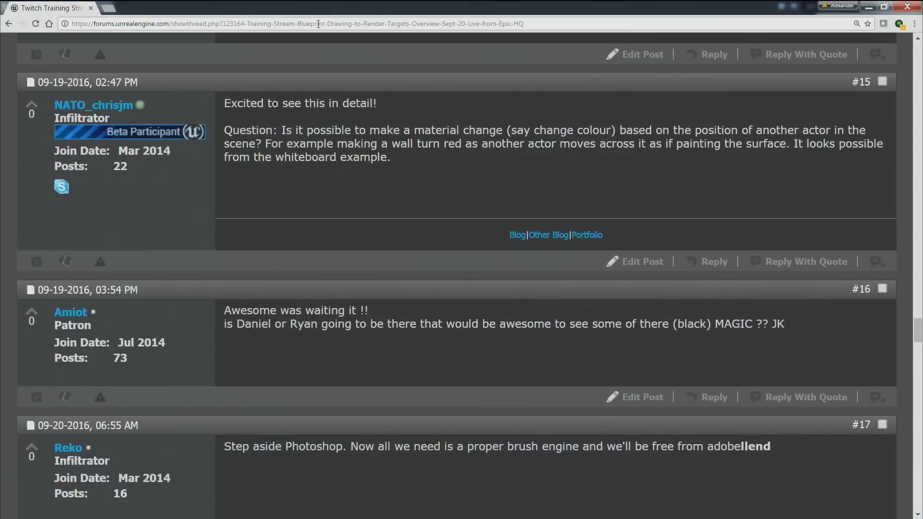
{"action": "scroll", "coordinate": [412, 294], "scroll_direction": "down", "scroll_amount": 12}
{"action": "scroll", "coordinate": [478, 328], "scroll_direction": "down", "scroll_amount": 20}
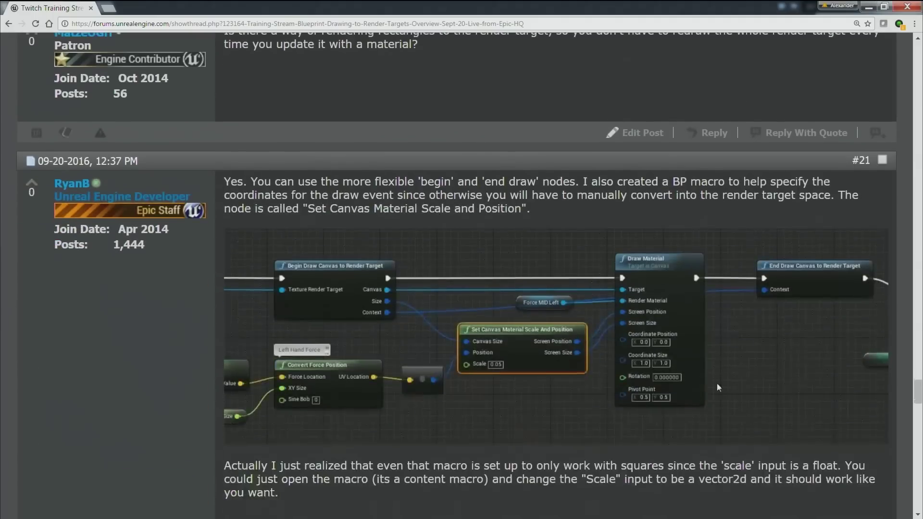
Step: Examine the FFT ocean simulation post and its overview of the generated textures, and return to the Unreal editor
{"action": "scroll", "coordinate": [712, 389], "scroll_direction": "down", "scroll_amount": 6}
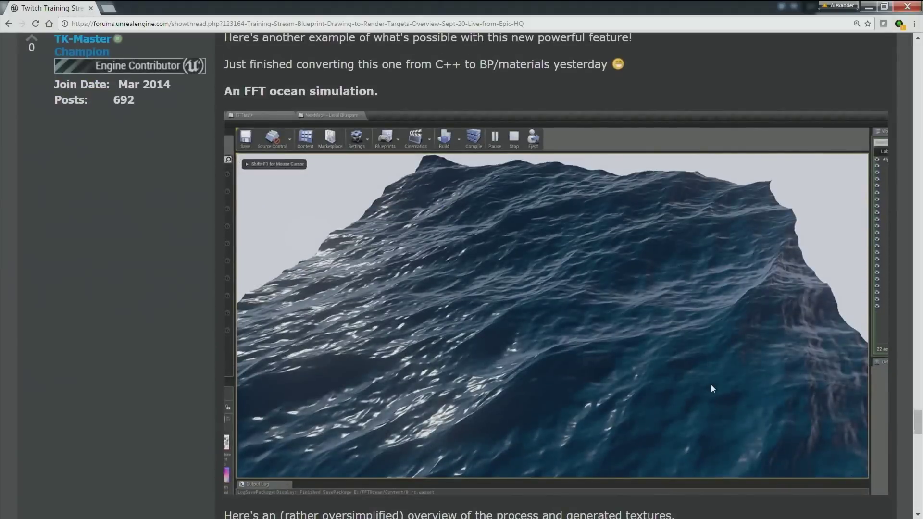
{"action": "scroll", "coordinate": [247, 397], "scroll_direction": "up", "scroll_amount": 2}
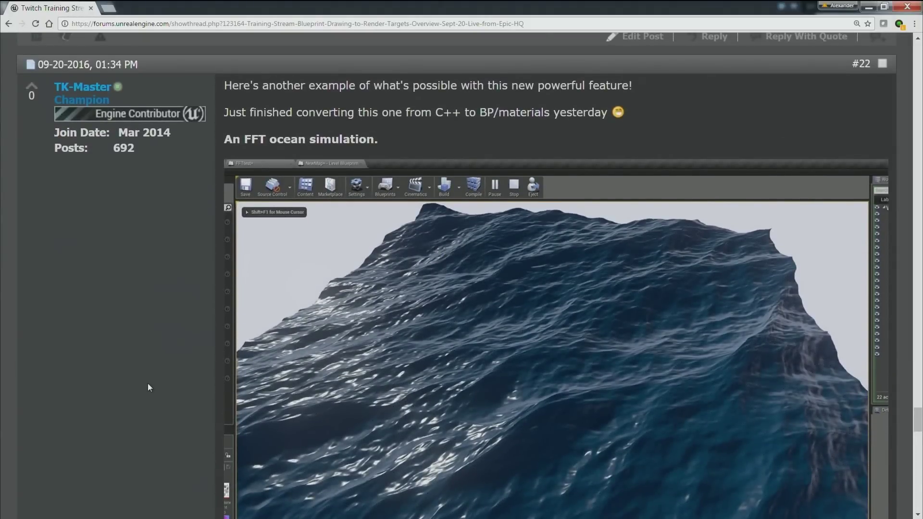
{"action": "scroll", "coordinate": [148, 384], "scroll_direction": "down", "scroll_amount": 4}
{"action": "scroll", "coordinate": [148, 383], "scroll_direction": "down", "scroll_amount": 4}
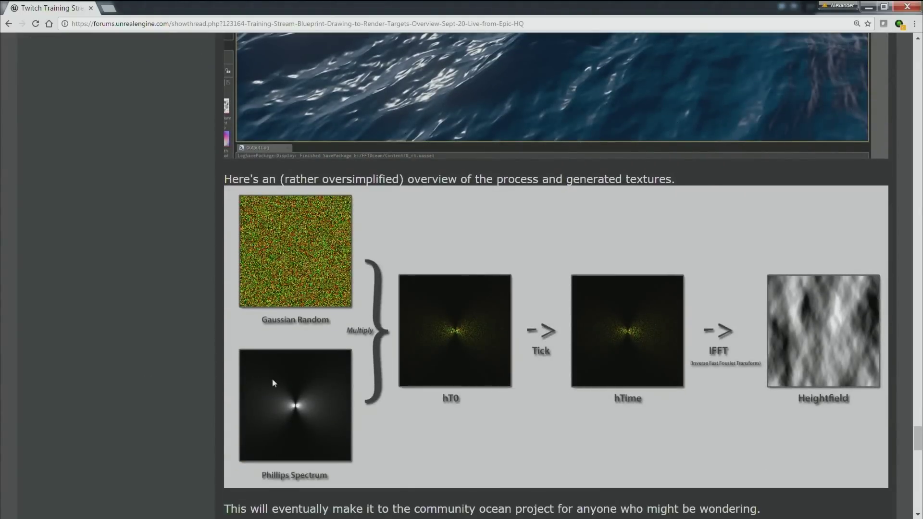
{"action": "scroll", "coordinate": [214, 384], "scroll_direction": "down", "scroll_amount": 4}
{"action": "scroll", "coordinate": [213, 384], "scroll_direction": "up", "scroll_amount": 8}
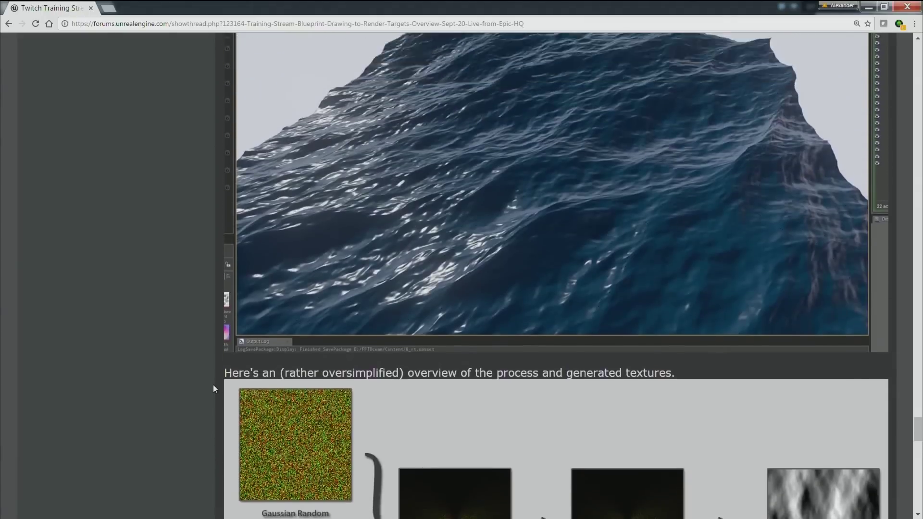
{"action": "scroll", "coordinate": [214, 388], "scroll_direction": "up", "scroll_amount": 2}
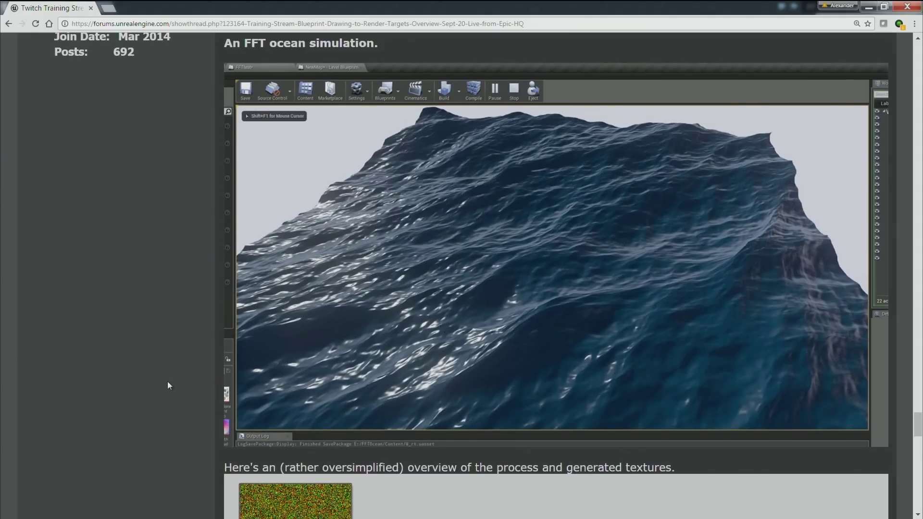
{"action": "scroll", "coordinate": [168, 385], "scroll_direction": "down", "scroll_amount": 12}
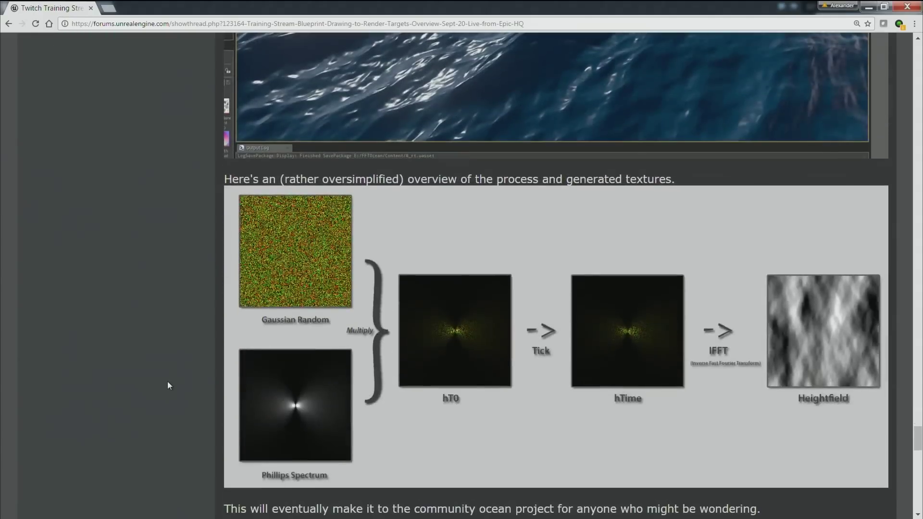
{"action": "scroll", "coordinate": [168, 386], "scroll_direction": "down", "scroll_amount": 3}
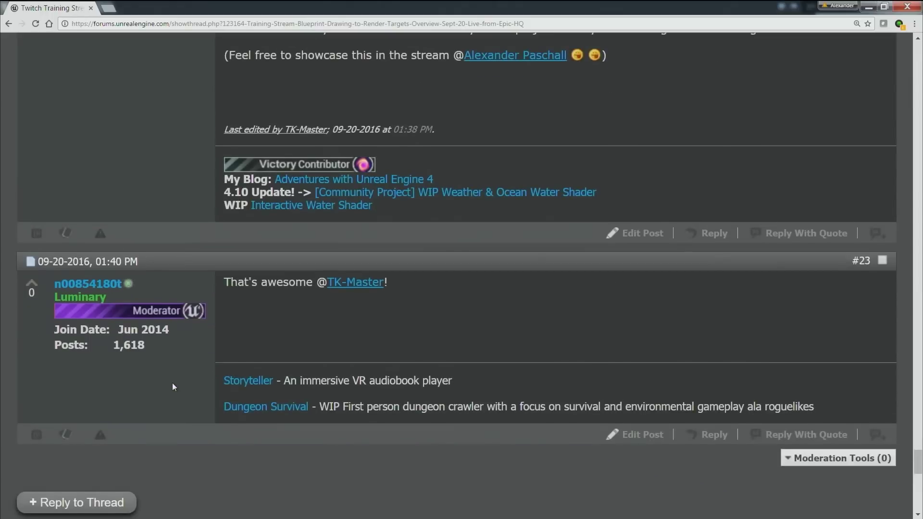
{"action": "scroll", "coordinate": [172, 388], "scroll_direction": "up", "scroll_amount": 14}
{"action": "scroll", "coordinate": [181, 390], "scroll_direction": "up", "scroll_amount": 3}
{"action": "scroll", "coordinate": [180, 391], "scroll_direction": "down", "scroll_amount": 3}
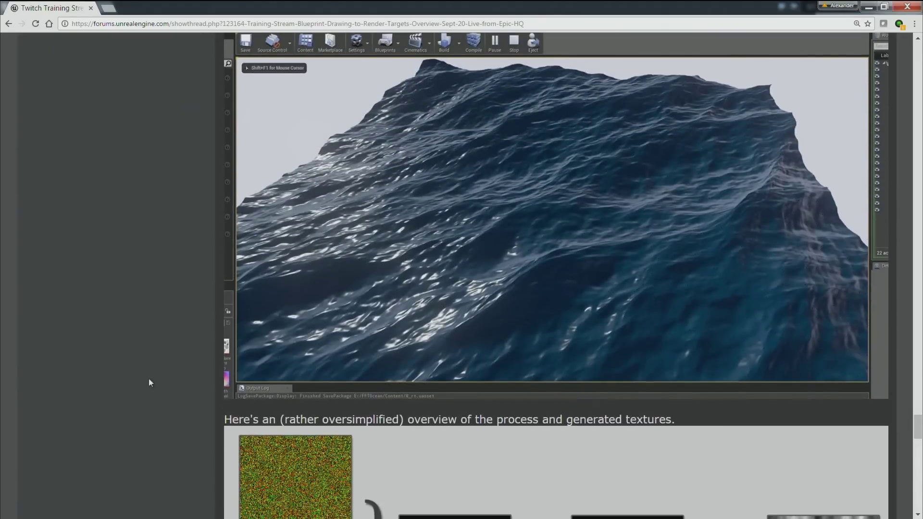
{"action": "scroll", "coordinate": [115, 397], "scroll_direction": "up", "scroll_amount": 1}
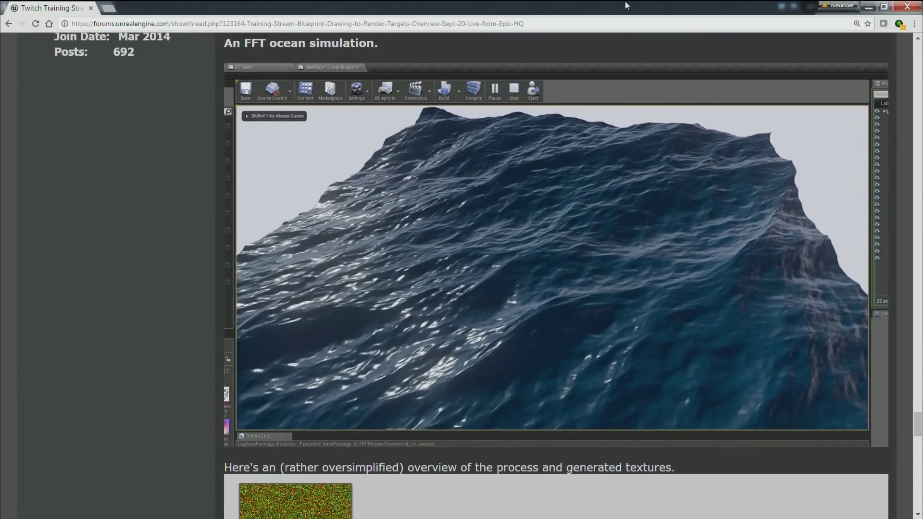
{"action": "left_click", "coordinate": [869, 6]}
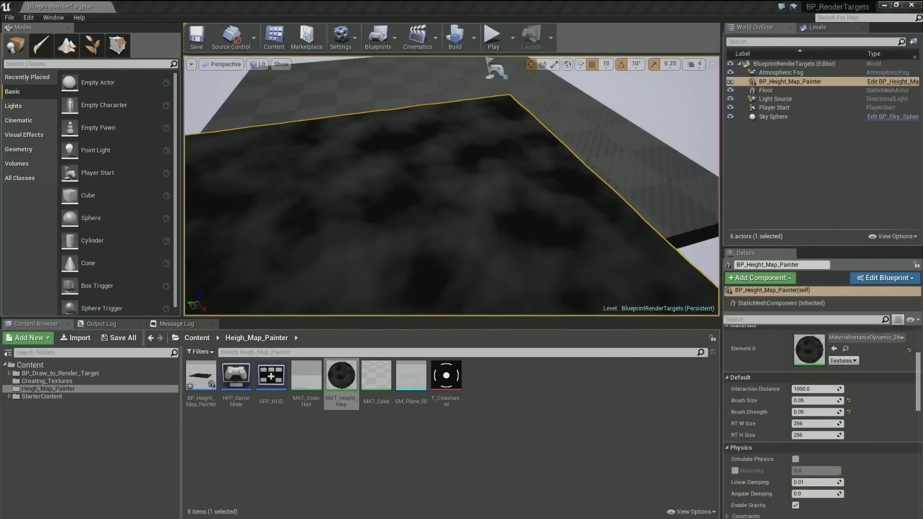